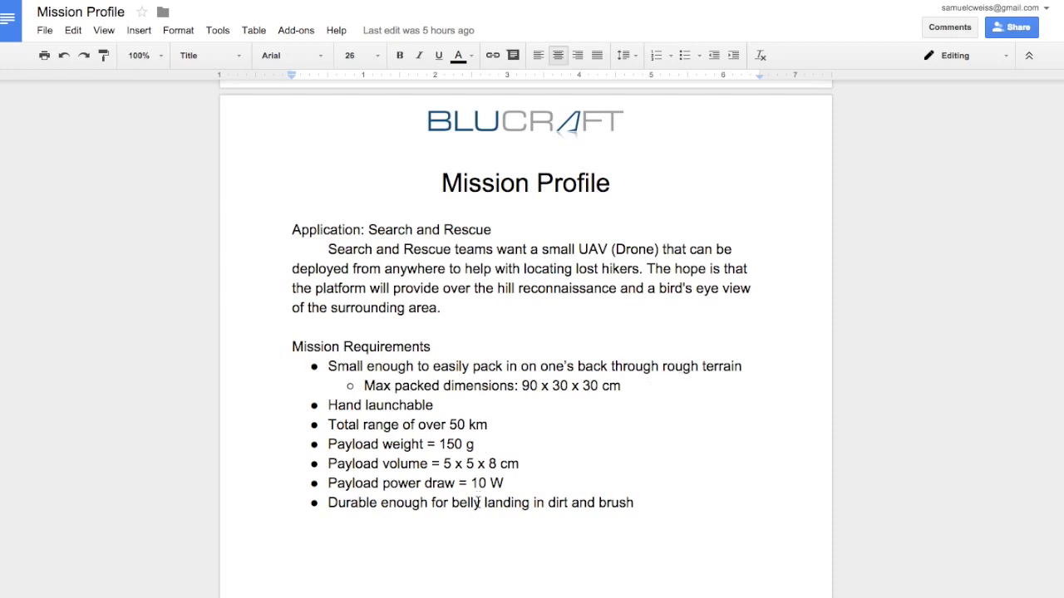
# Review the mission requirements on packed size, hand launching, range, payload volume, power draw and belly landing.
pyautogui.moveTo(646, 390); pyautogui.dragTo(329, 366)
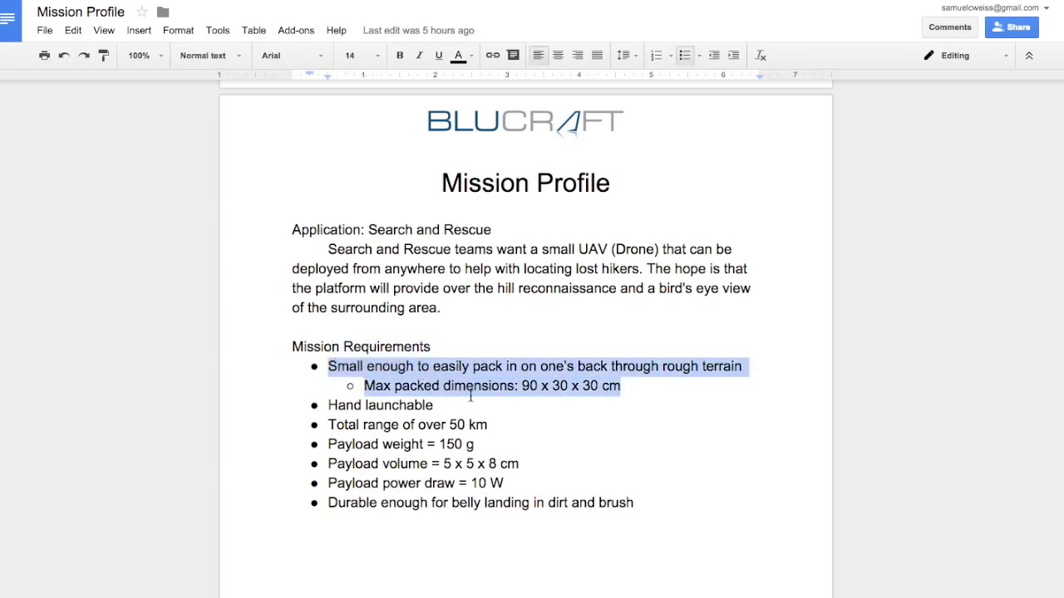
pyautogui.click(628, 389)
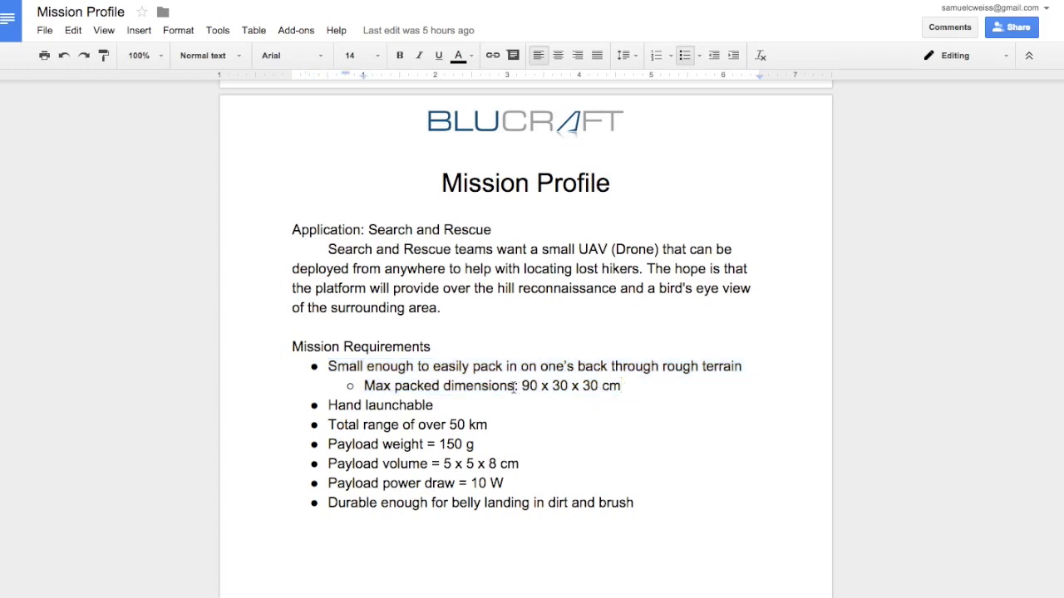
pyautogui.moveTo(329, 407); pyautogui.dragTo(436, 409)
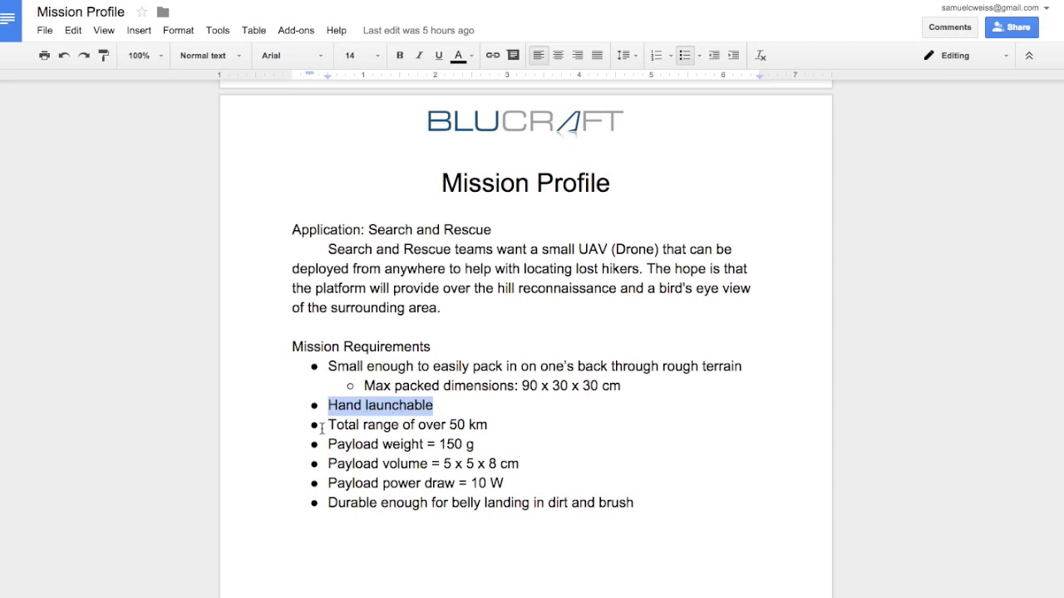
pyautogui.moveTo(326, 426); pyautogui.dragTo(491, 431)
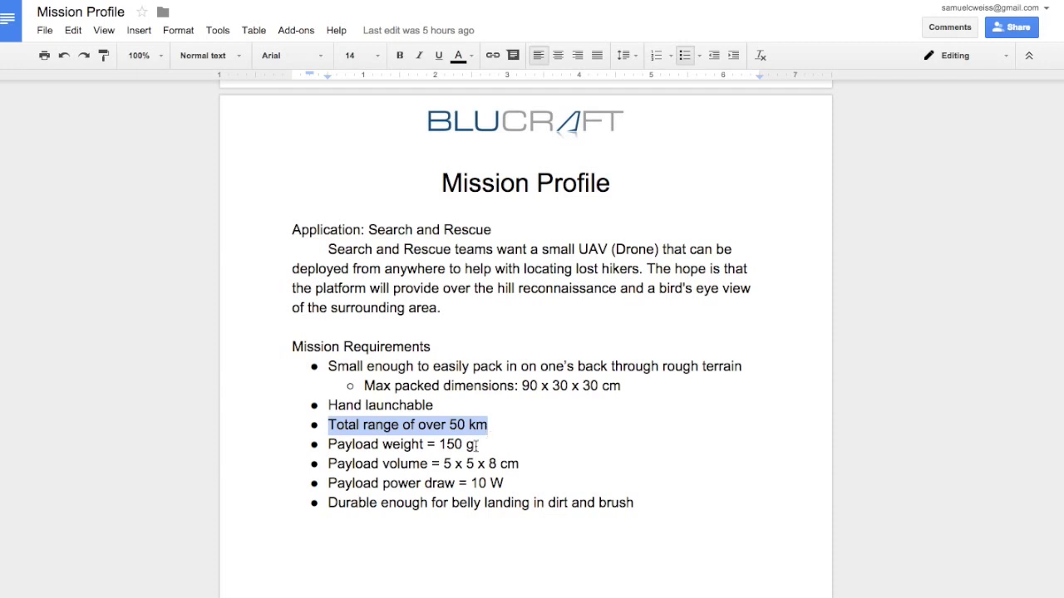
pyautogui.moveTo(400, 466); pyautogui.dragTo(540, 470)
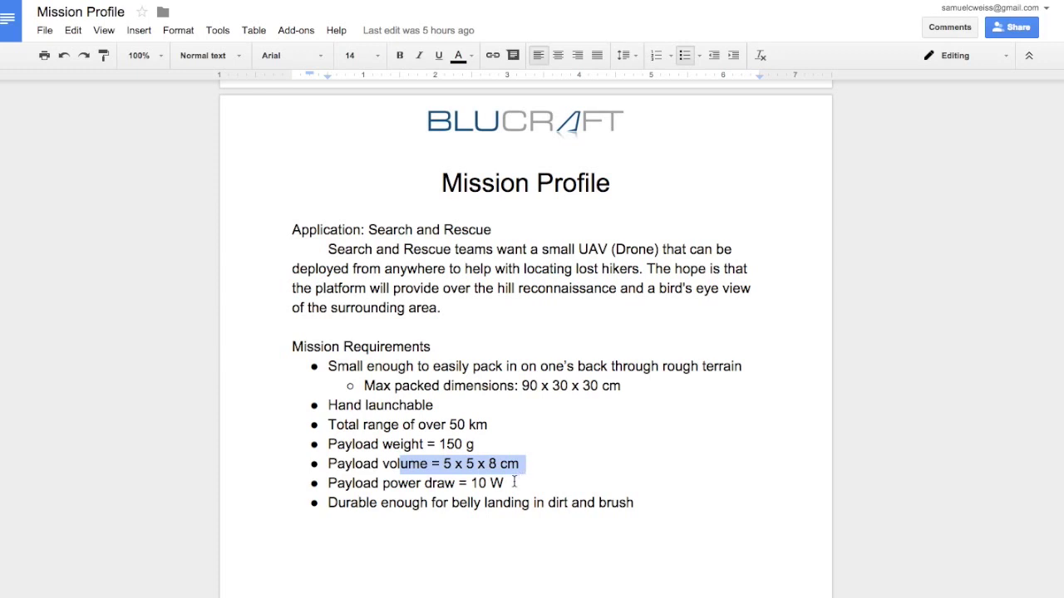
pyautogui.moveTo(515, 482); pyautogui.dragTo(455, 484)
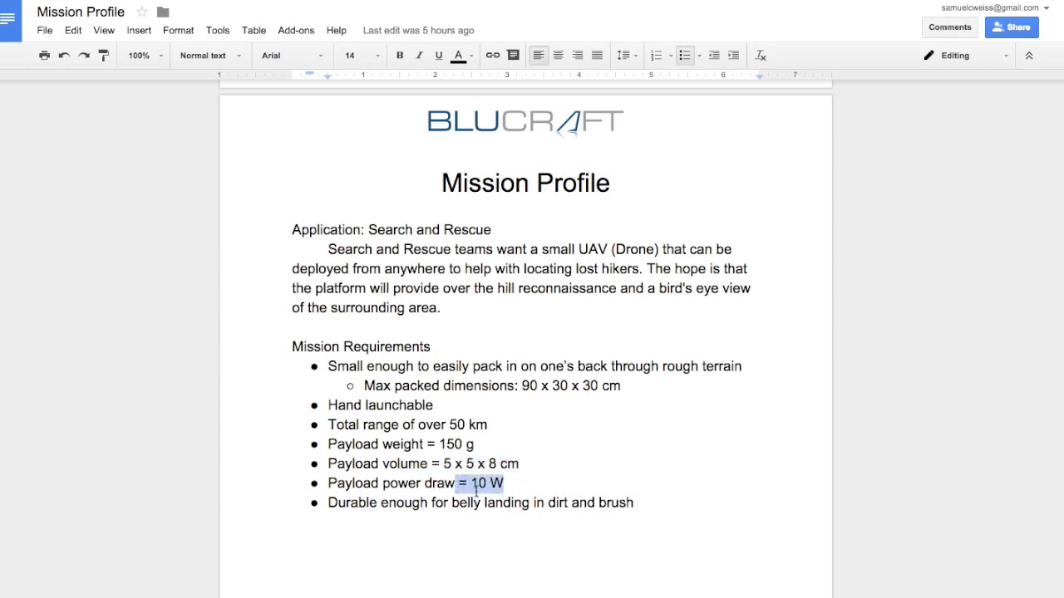
pyautogui.doubleClick(501, 505)
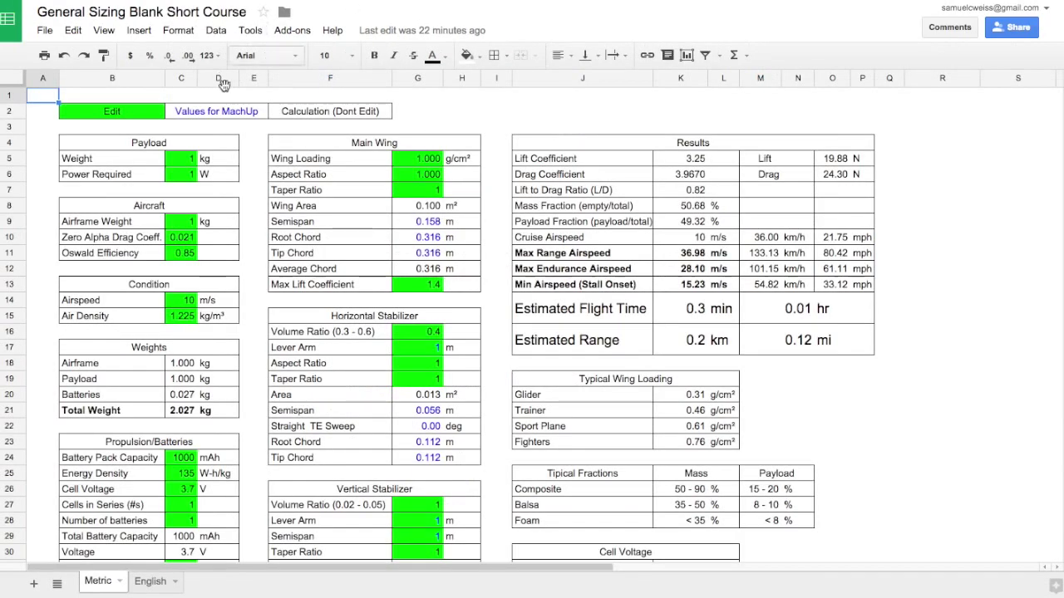
# In the General Sizing Blank Short Course spreadsheet, set the payload weight to 0.15 kg and the power required to 10 W.
pyautogui.click(182, 160)
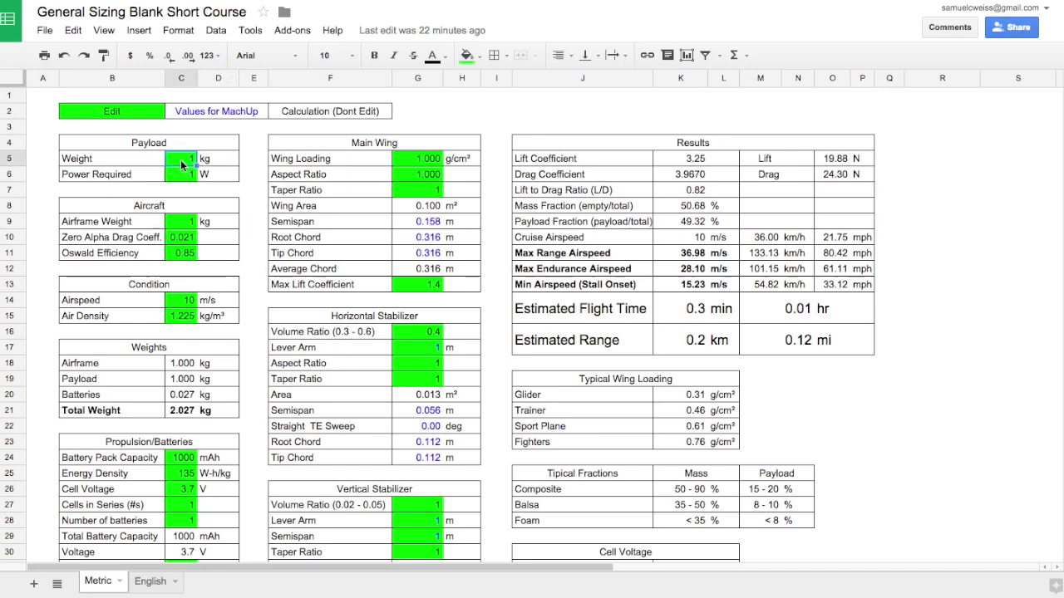
pyautogui.press('BackSpace')
pyautogui.write('0.15')
pyautogui.press('Return')
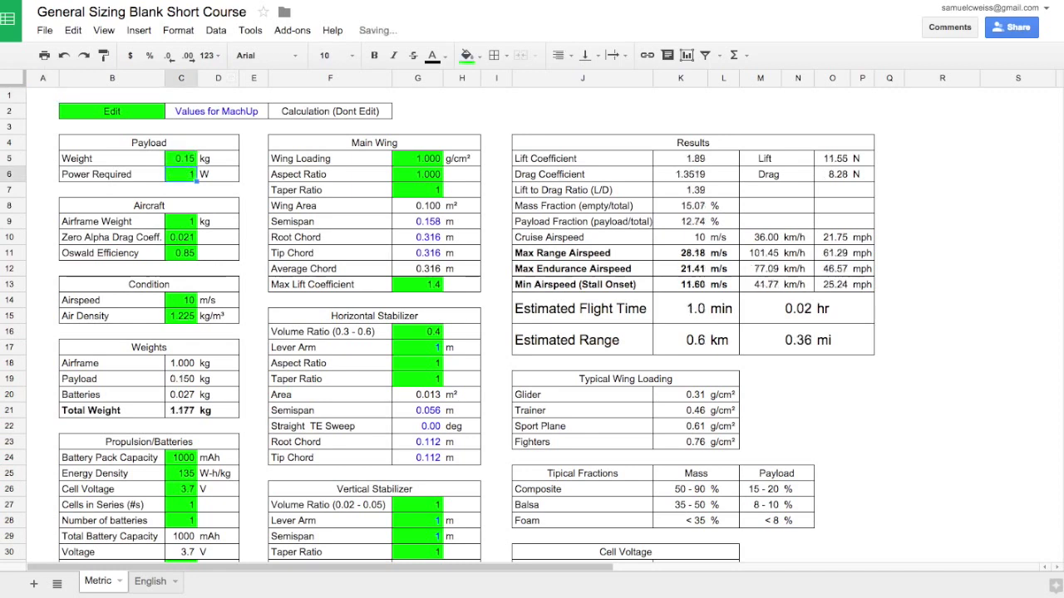
pyautogui.write('10')
pyautogui.press('Return')
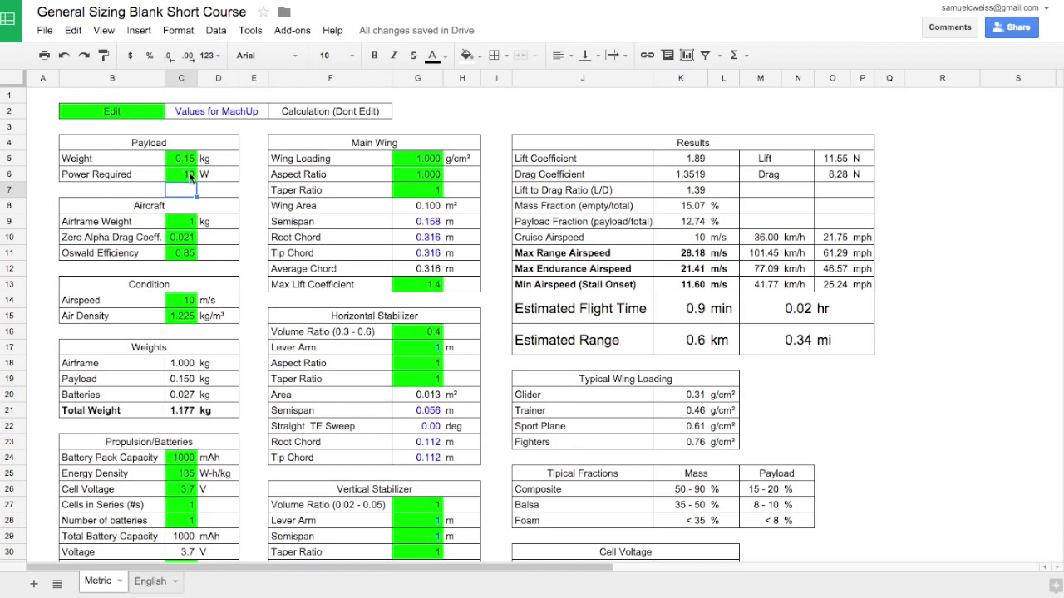
# Try an airframe weight of 1.5 kg and compare the payload fraction with the typical foam fraction.
pyautogui.scroll(-1, 793, 505)
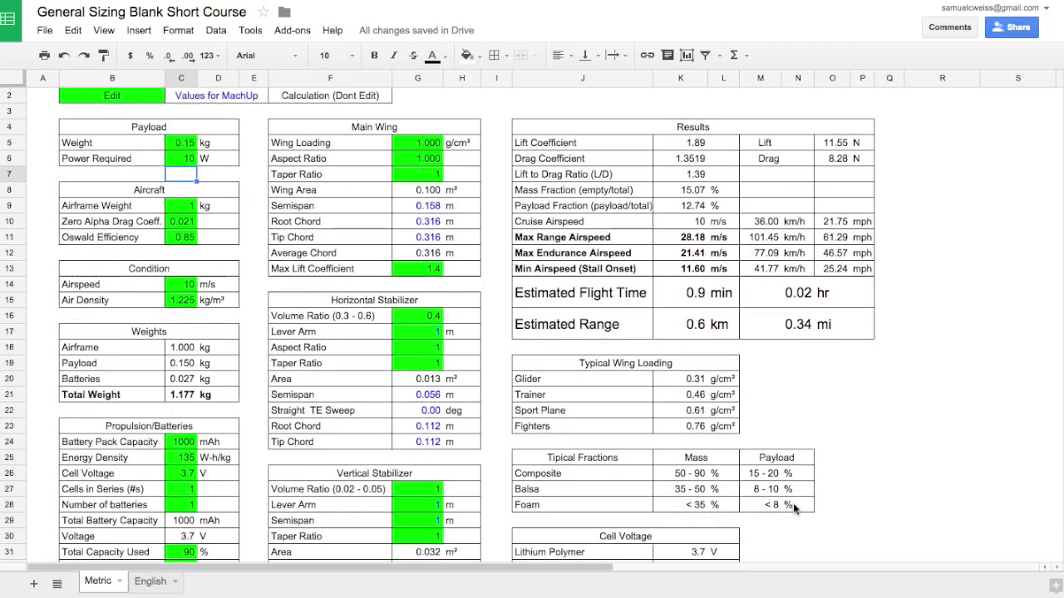
pyautogui.moveTo(635, 459); pyautogui.dragTo(800, 508)
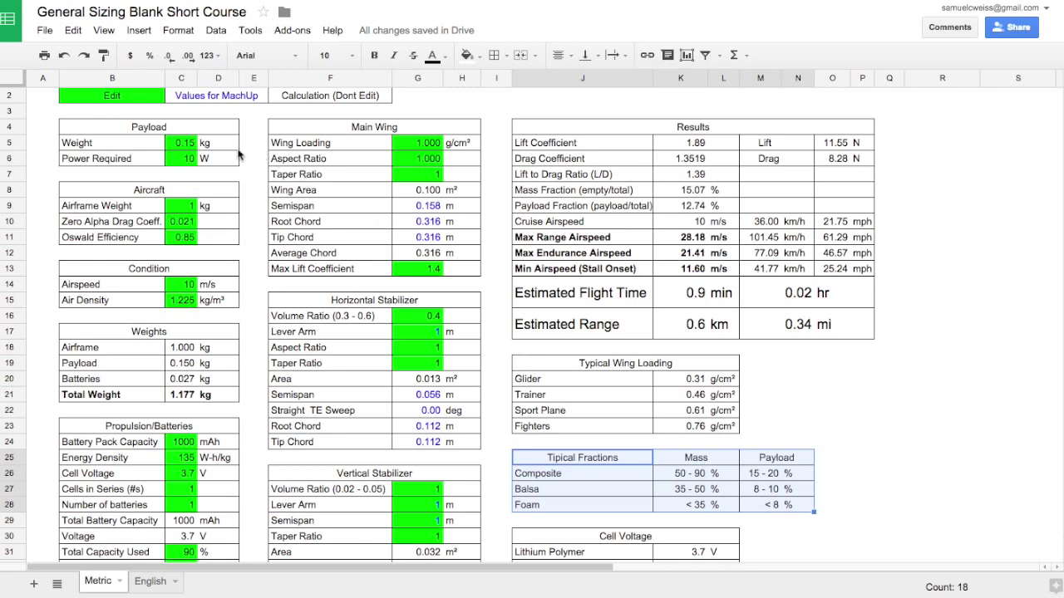
pyautogui.click(677, 207)
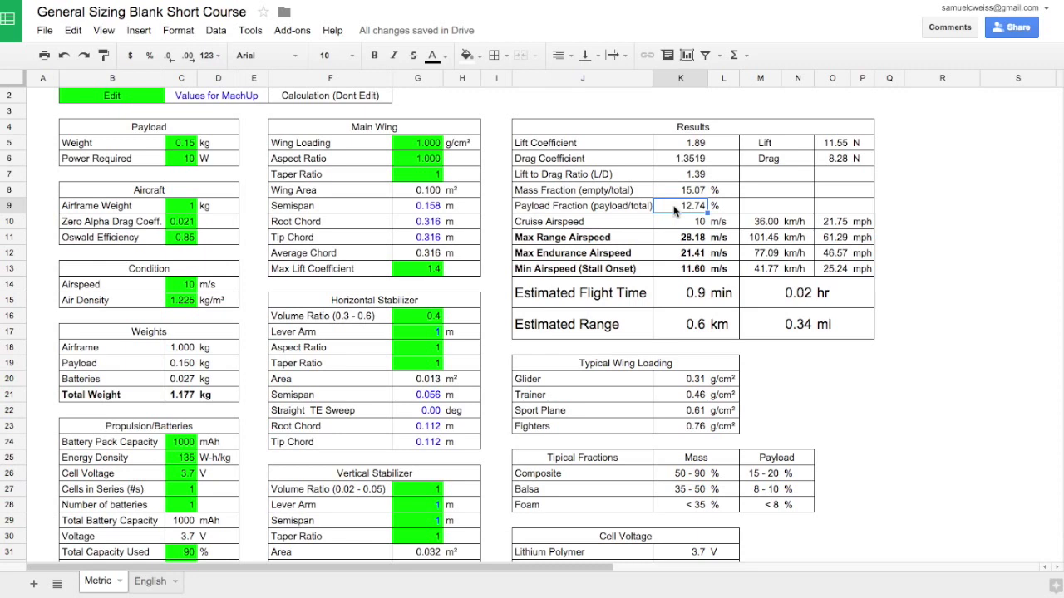
pyautogui.click(754, 507)
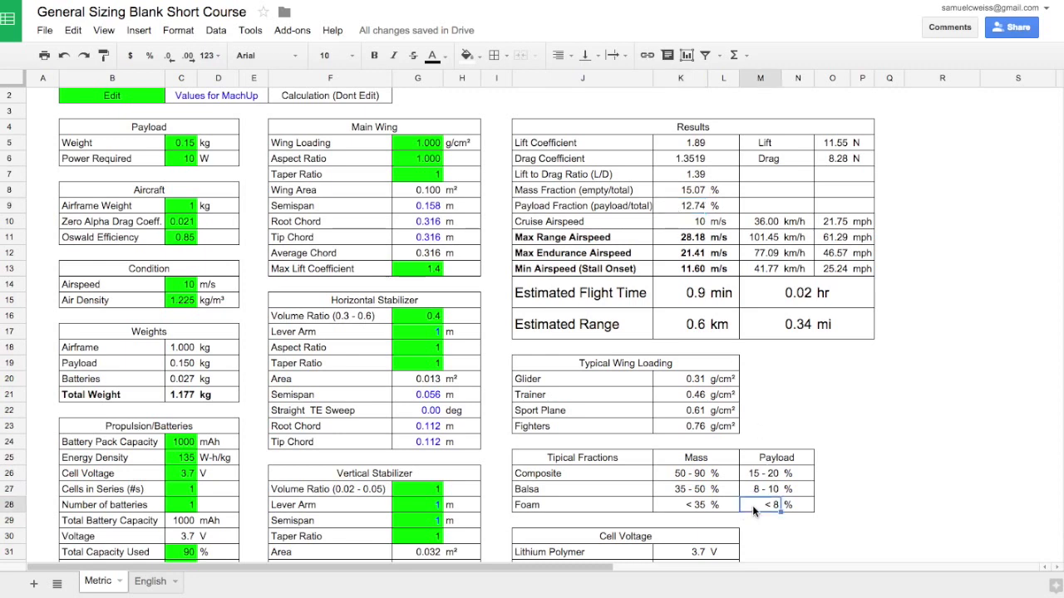
pyautogui.click(191, 208)
pyautogui.write('1.5')
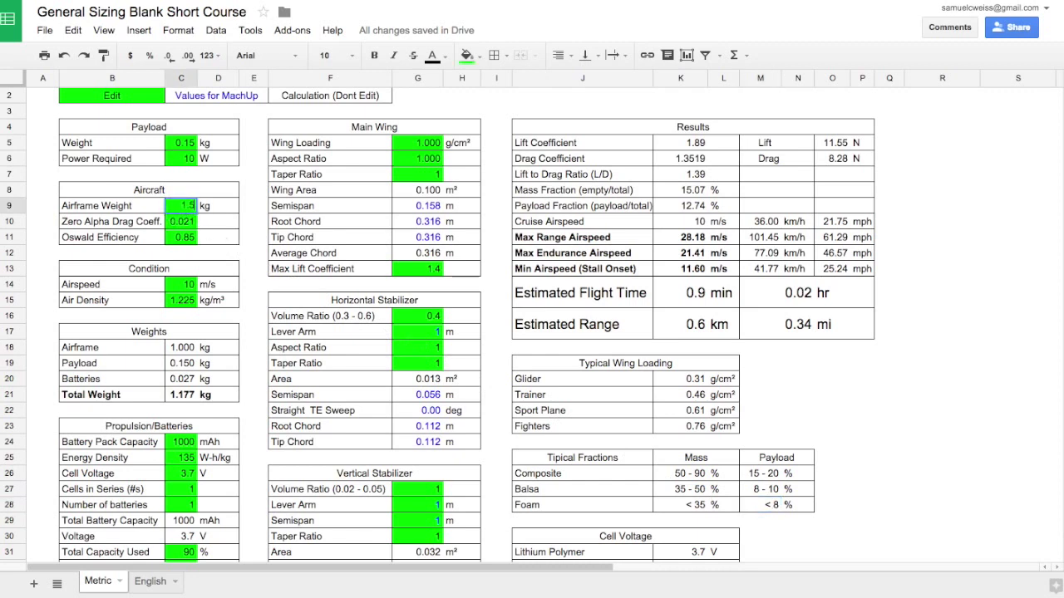
pyautogui.press('Return')
pyautogui.click(695, 207)
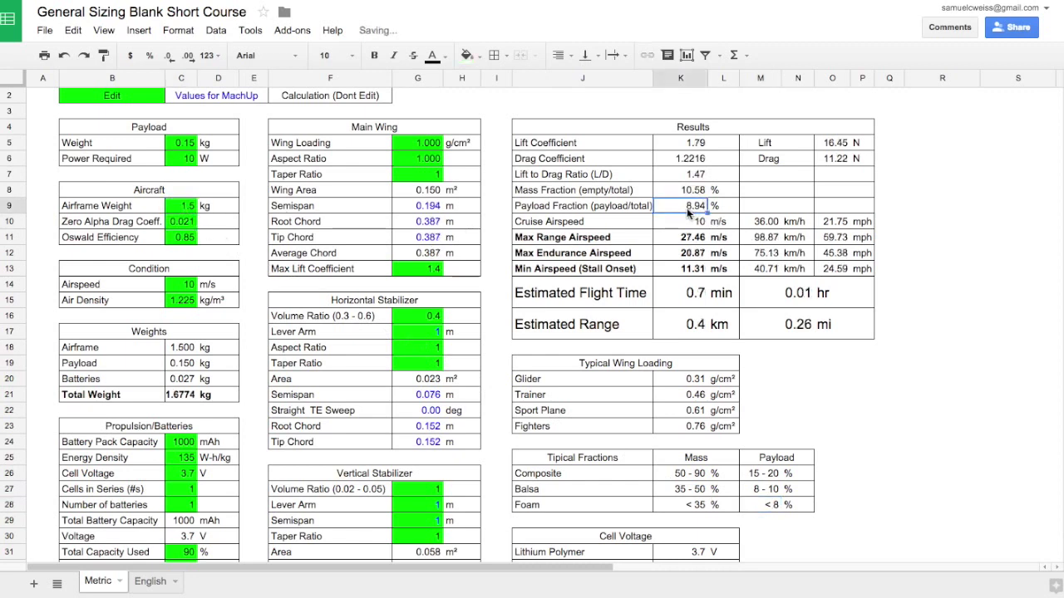
# Set the airframe weight to 1.7 kg and check the resulting payload fraction.
pyautogui.click(185, 206)
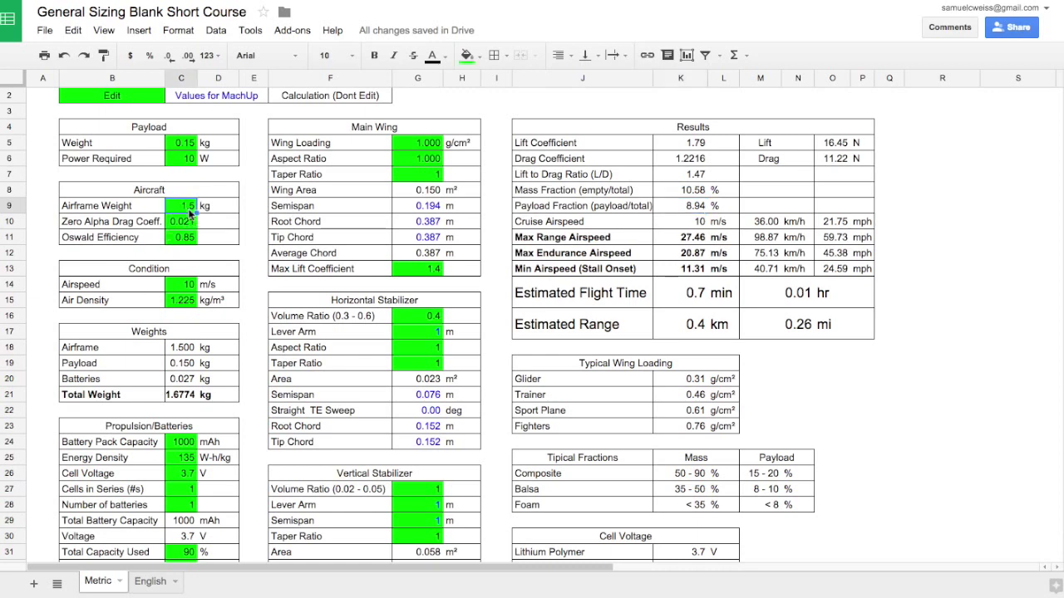
pyautogui.write('1.7')
pyautogui.press('Return')
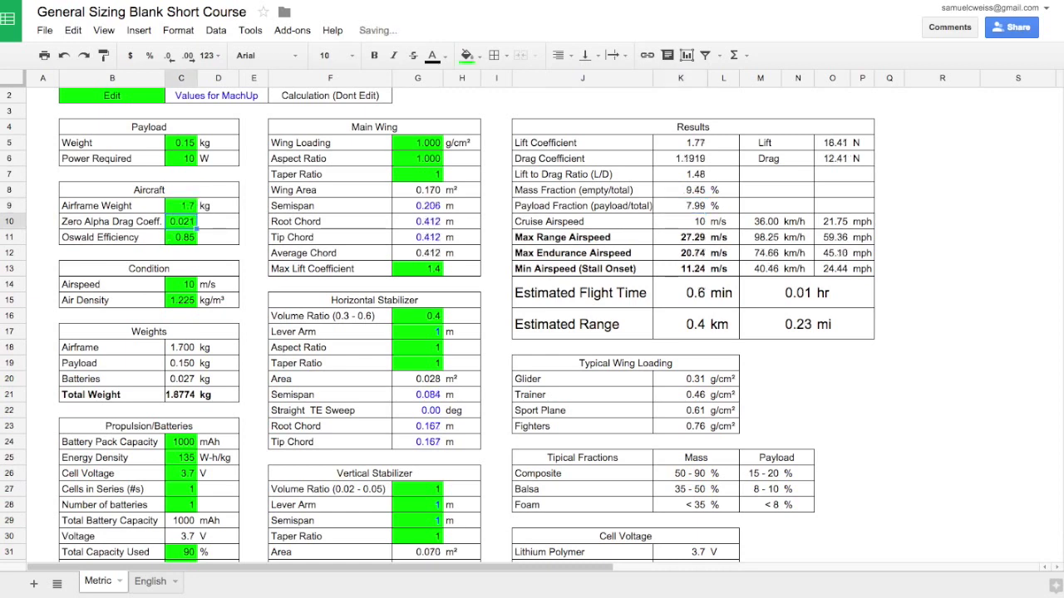
pyautogui.click(703, 212)
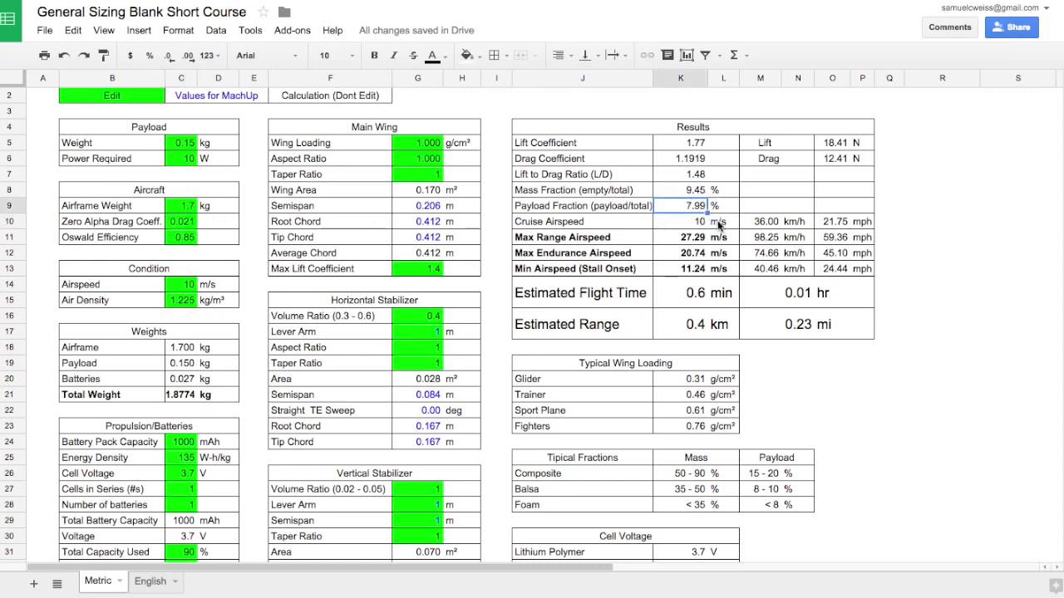
# Set the main wing's wing loading to 0.46 g/cm², matching the trainer value in the typical wing loading table.
pyautogui.click(176, 225)
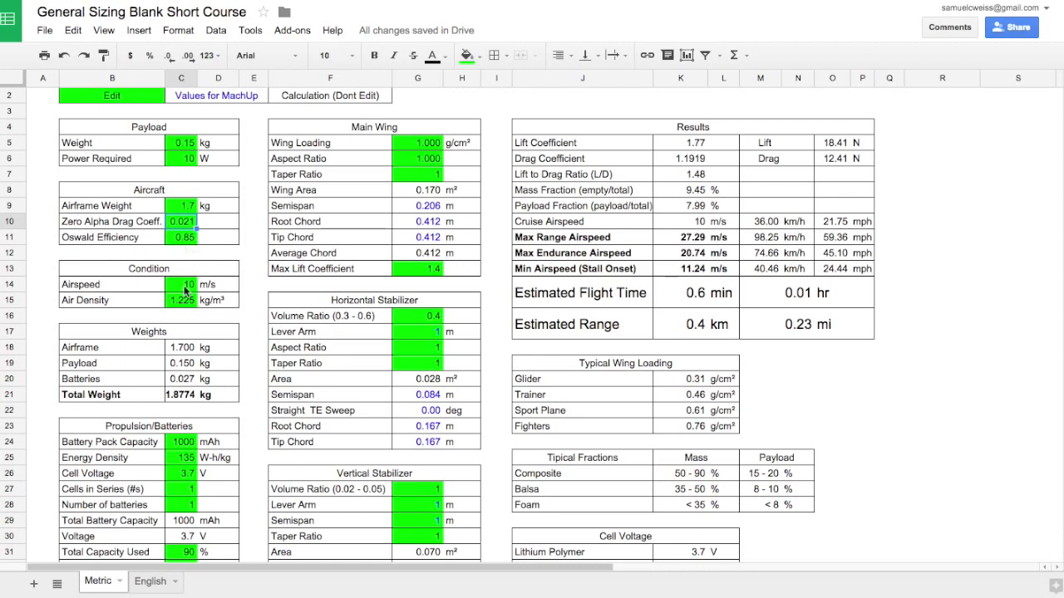
pyautogui.click(422, 145)
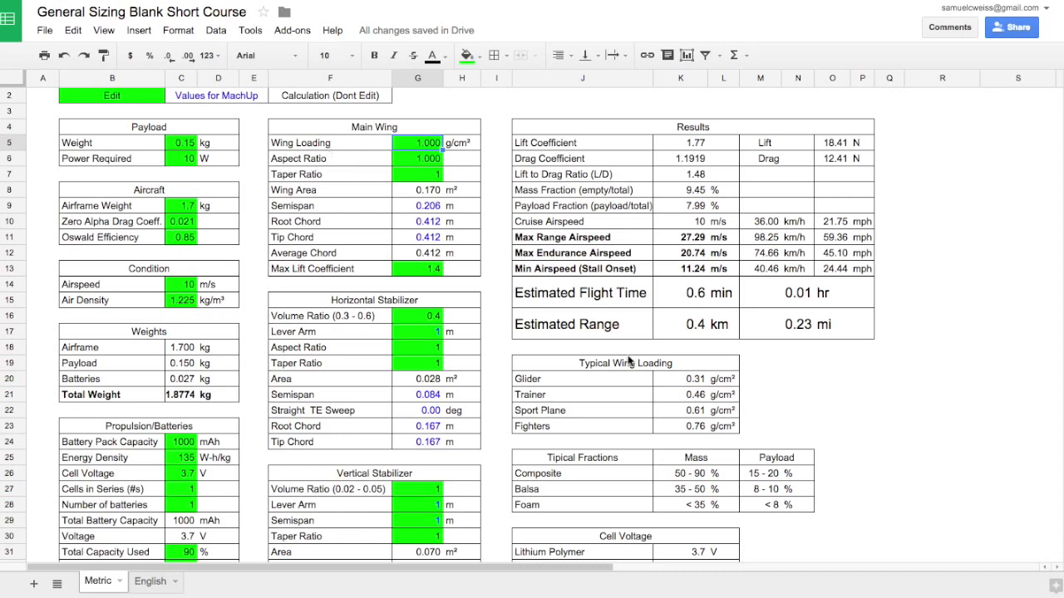
pyautogui.moveTo(553, 363); pyautogui.dragTo(704, 420)
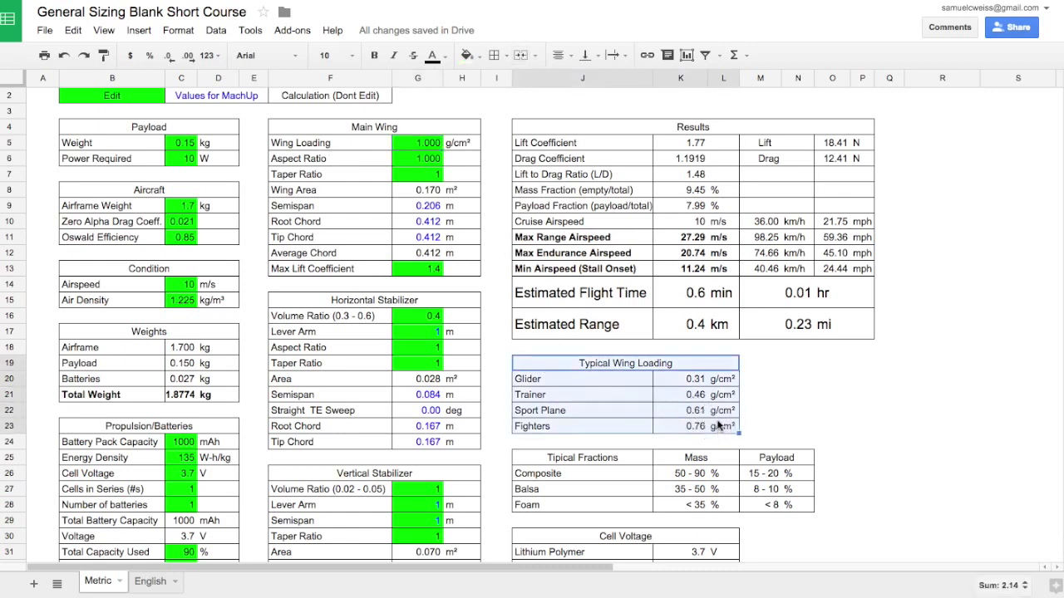
pyautogui.click(686, 382)
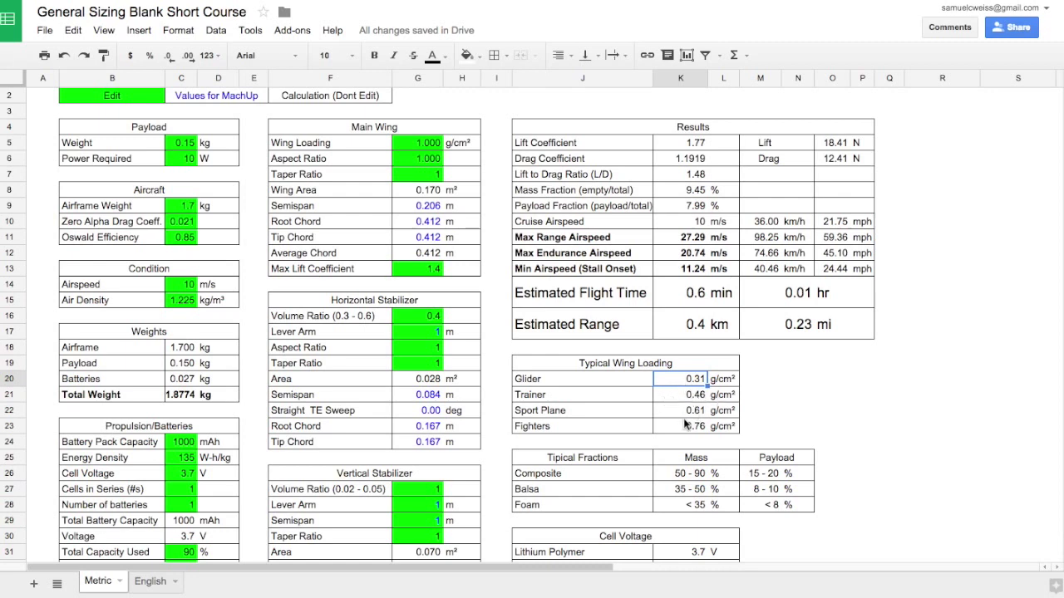
pyautogui.click(416, 144)
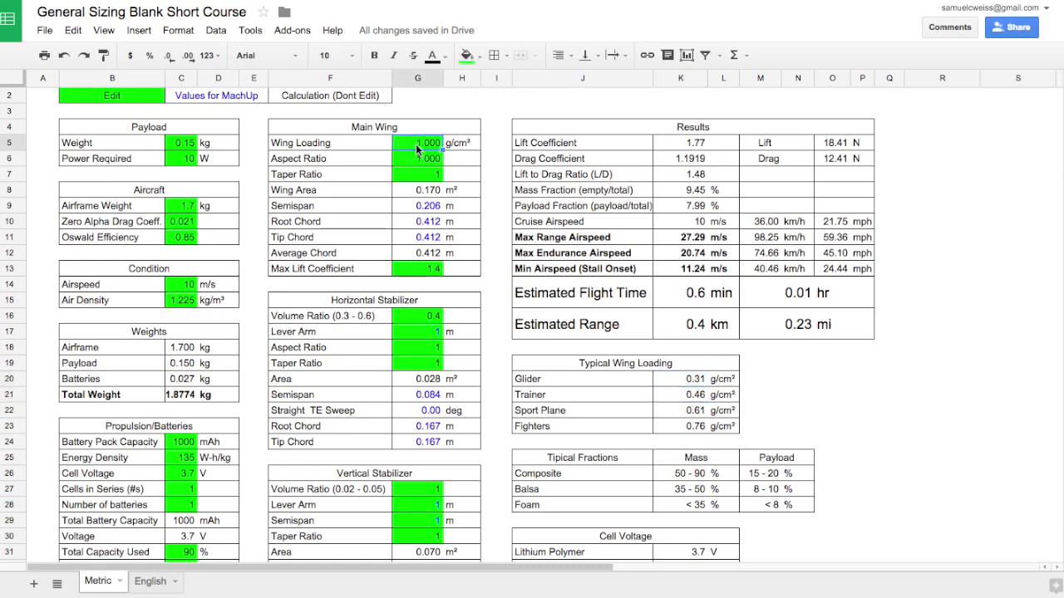
pyautogui.write('0.46')
pyautogui.press('Return')
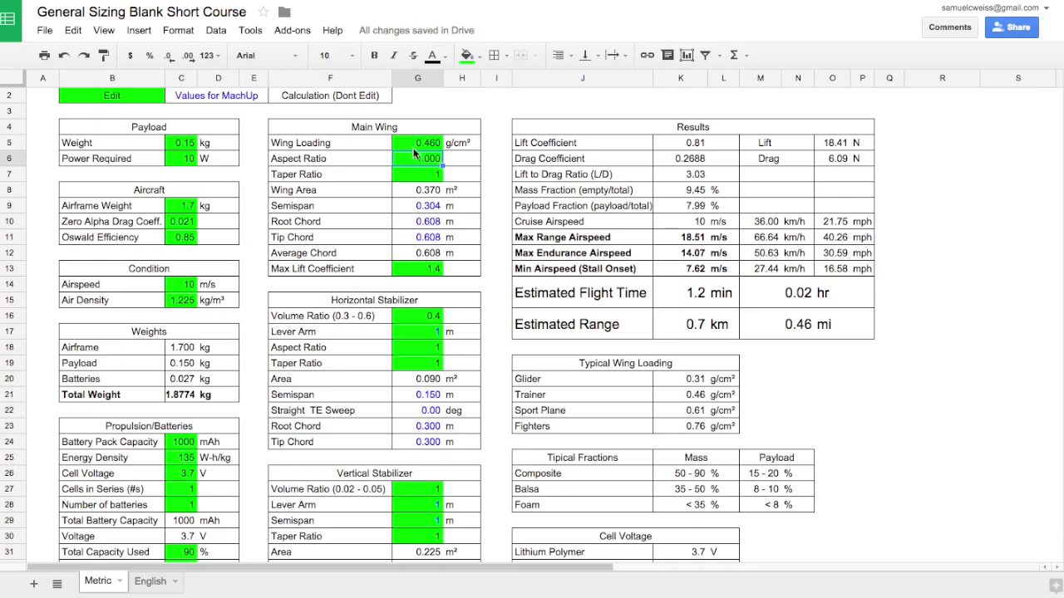
# Set the main wing's aspect ratio to 9 and its taper ratio to 0.8.
pyautogui.write('9')
pyautogui.press('Return')
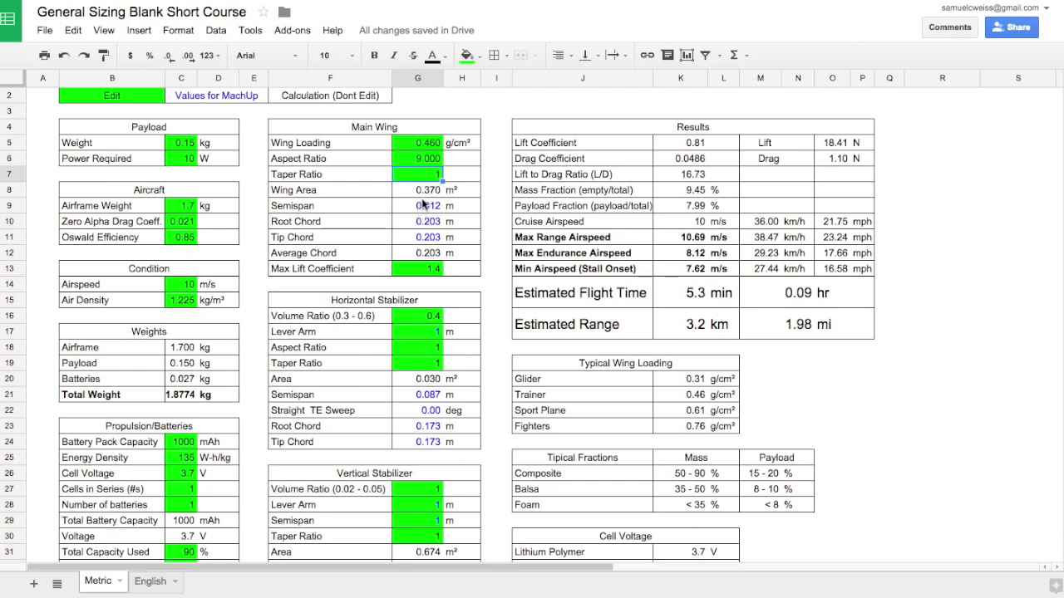
pyautogui.press('BackSpace')
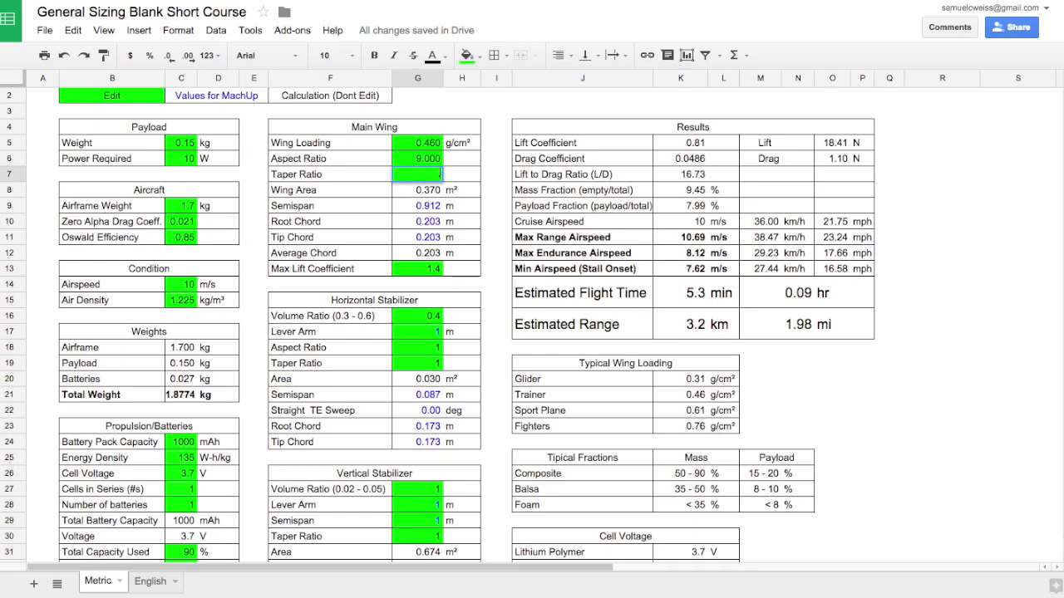
pyautogui.write('8')
pyautogui.press('Return')
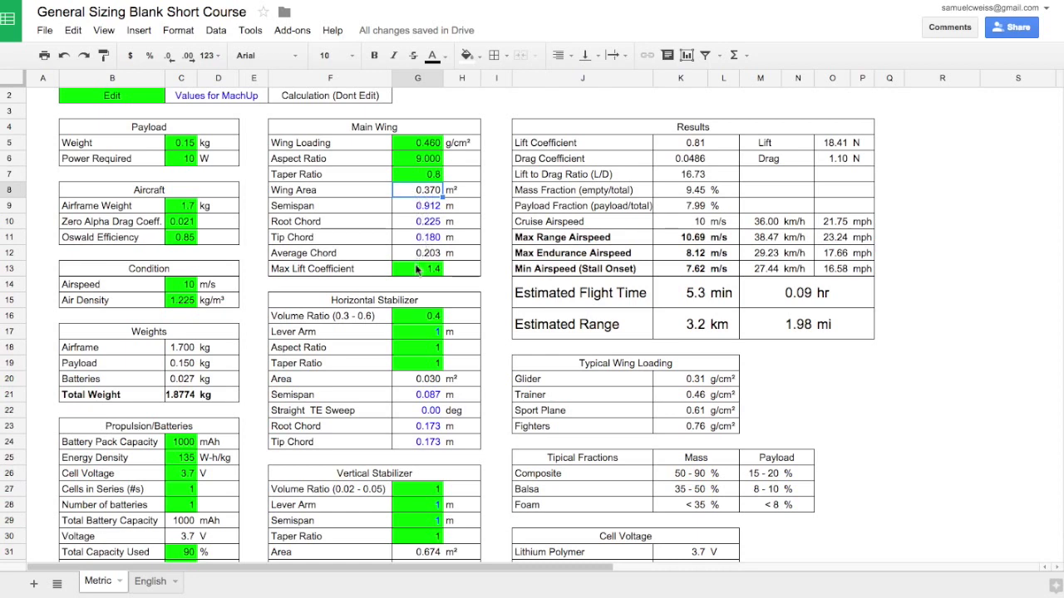
pyautogui.click(418, 269)
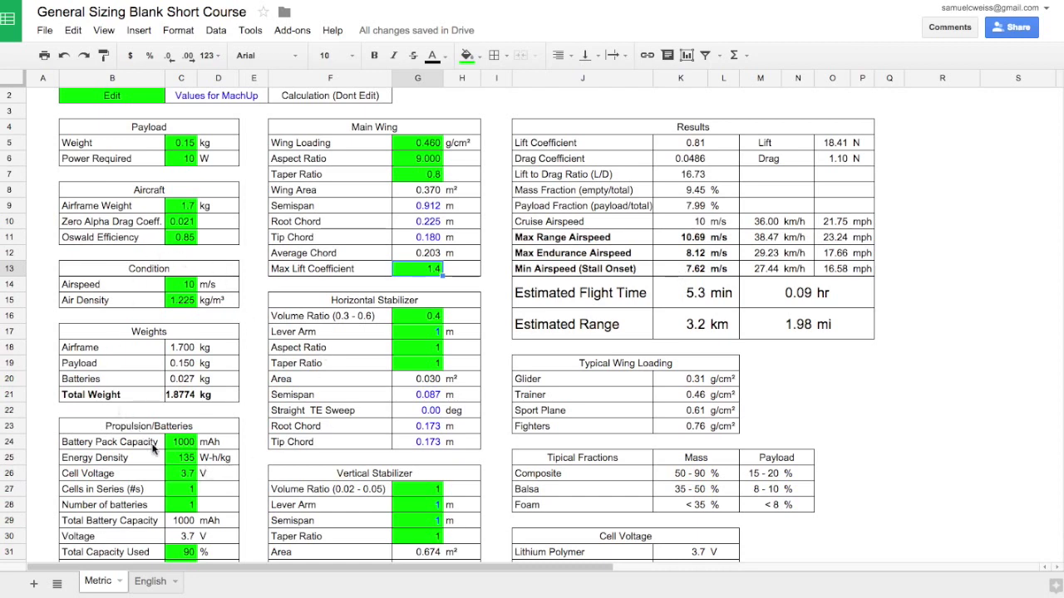
# Set the battery's cells in series to 3 and the battery pack capacity to 3000 mAh.
pyautogui.scroll(-1, 148, 445)
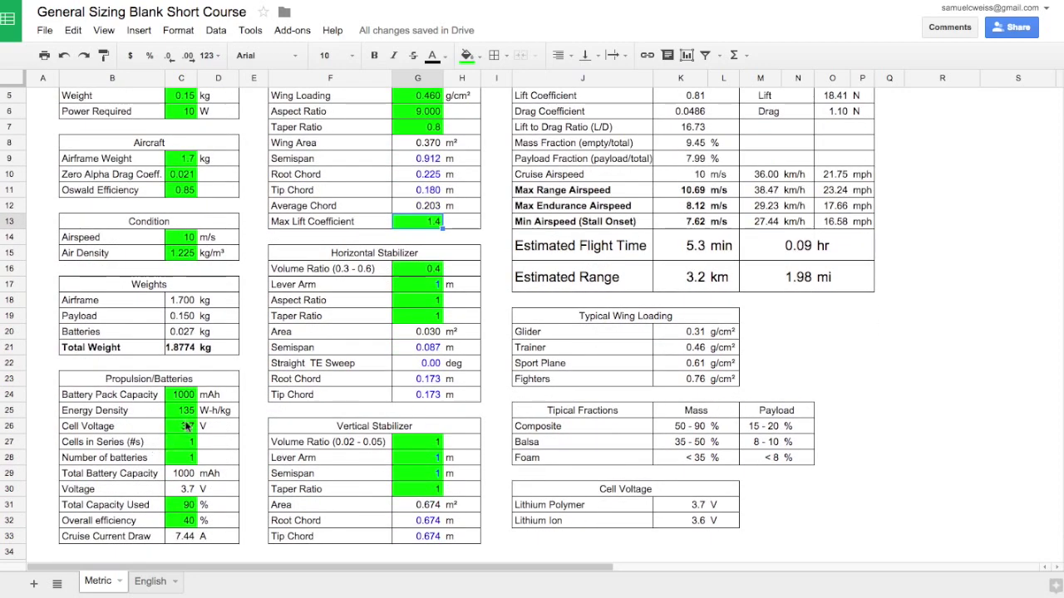
pyautogui.click(188, 395)
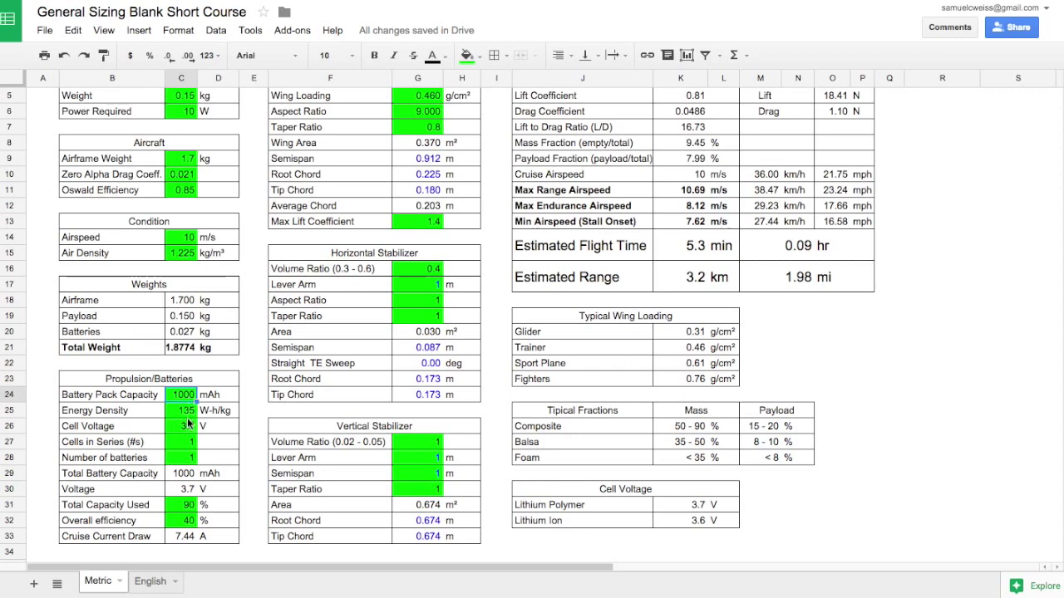
pyautogui.click(180, 445)
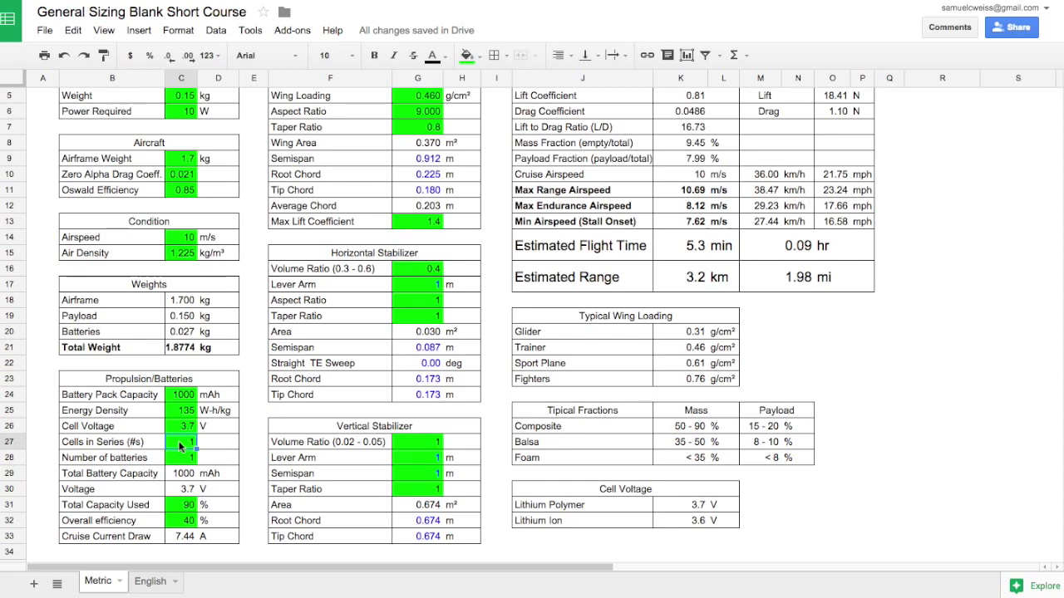
pyautogui.write('3')
pyautogui.press('Return')
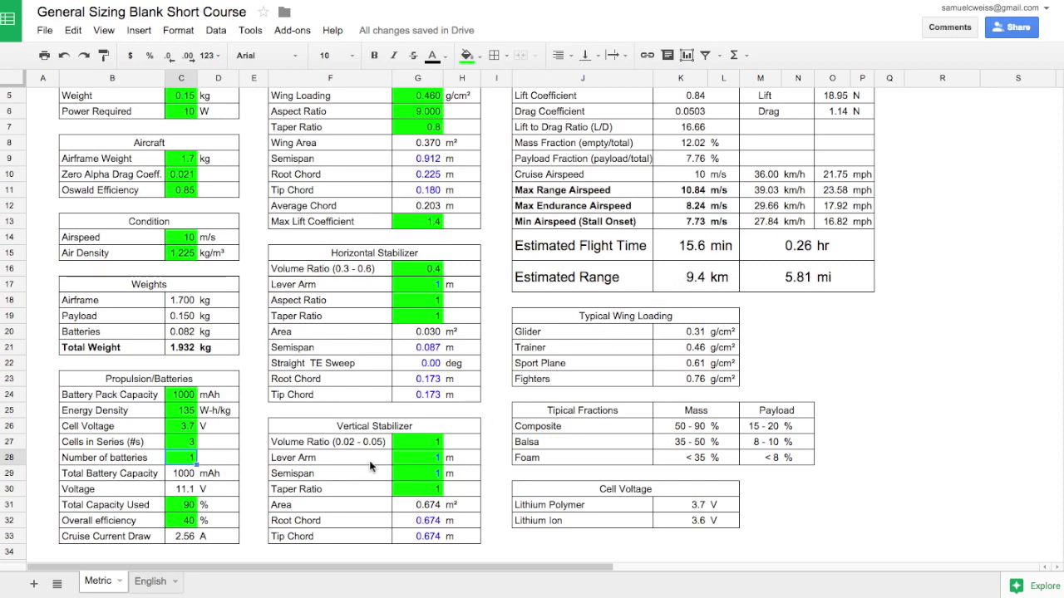
pyautogui.click(182, 394)
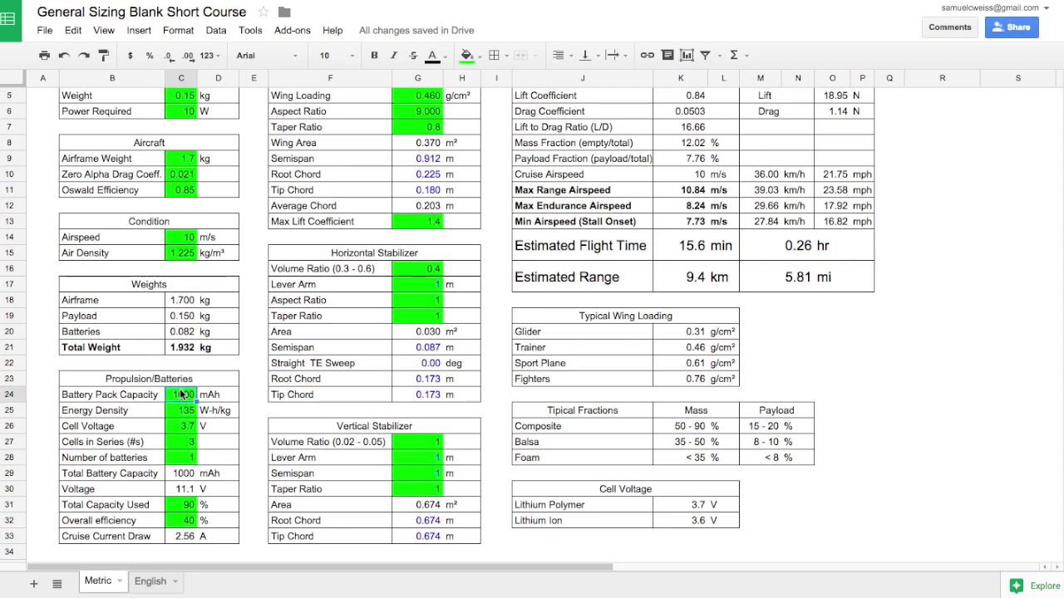
pyautogui.write('3000')
pyautogui.press('Return')
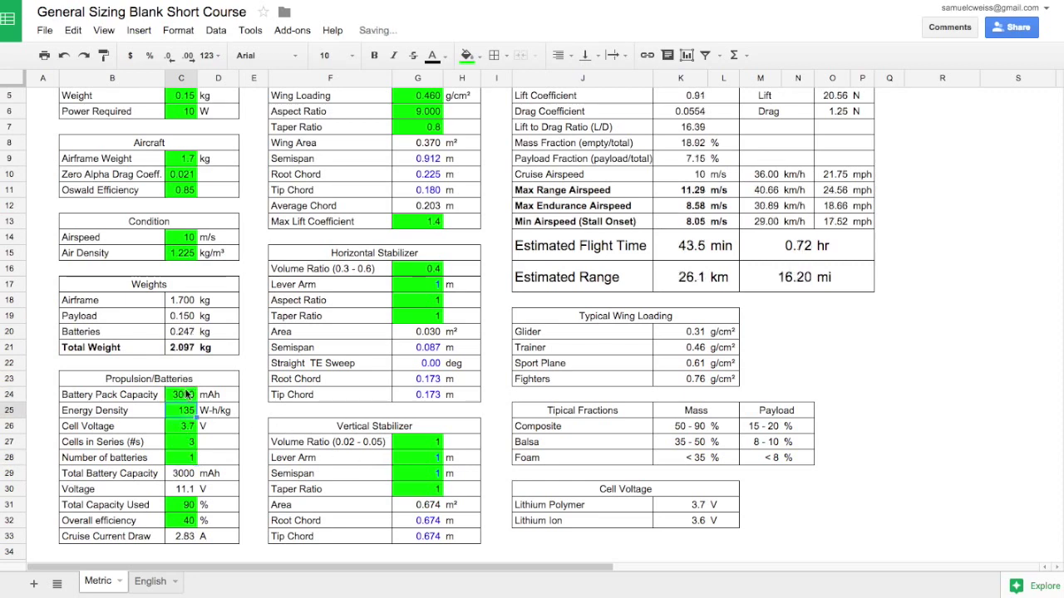
# Try battery pack capacities of 5000 and 6000 mAh against the estimated range, and review the total capacity used and overall efficiency.
pyautogui.click(672, 284)
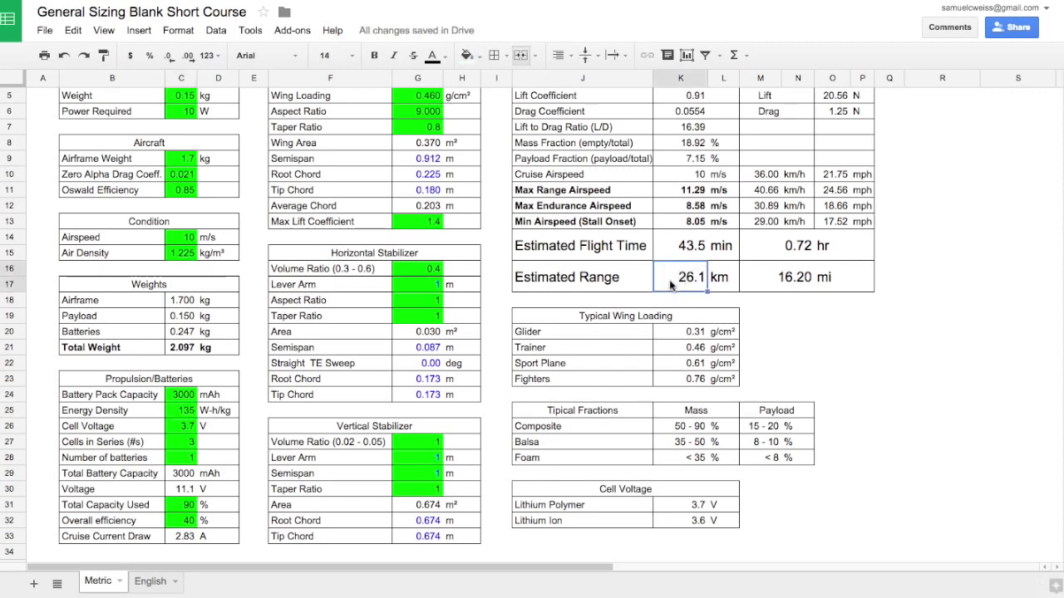
pyautogui.click(183, 395)
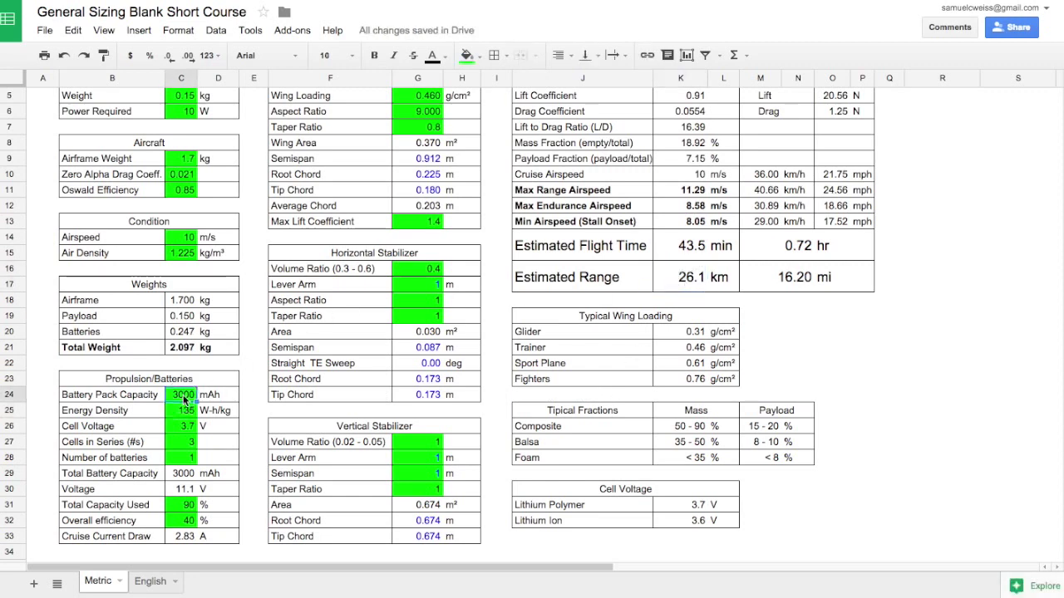
pyautogui.write('5000')
pyautogui.press('Return')
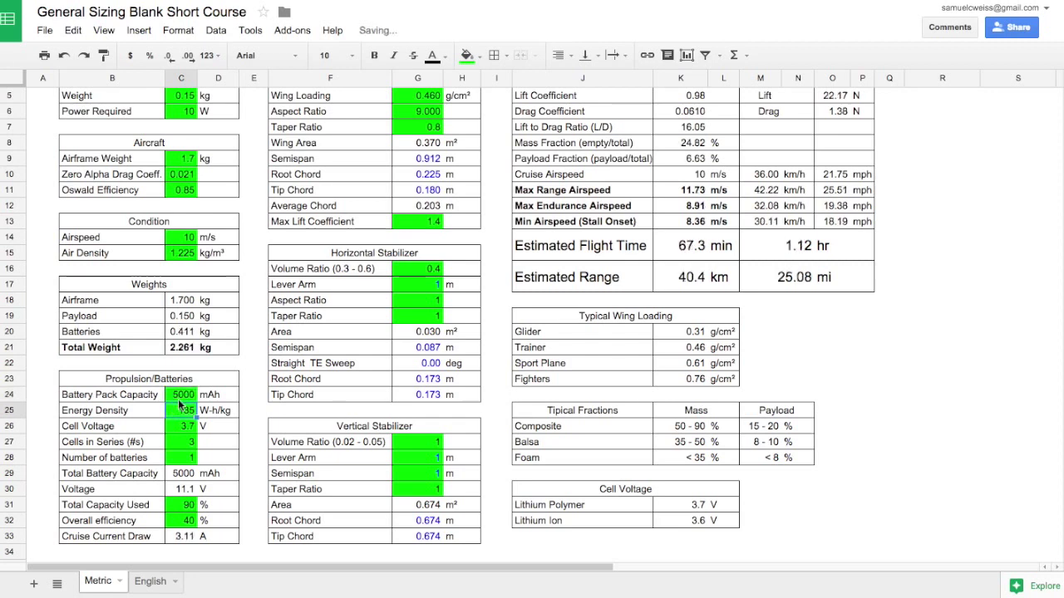
pyautogui.click(178, 398)
pyautogui.write('6000')
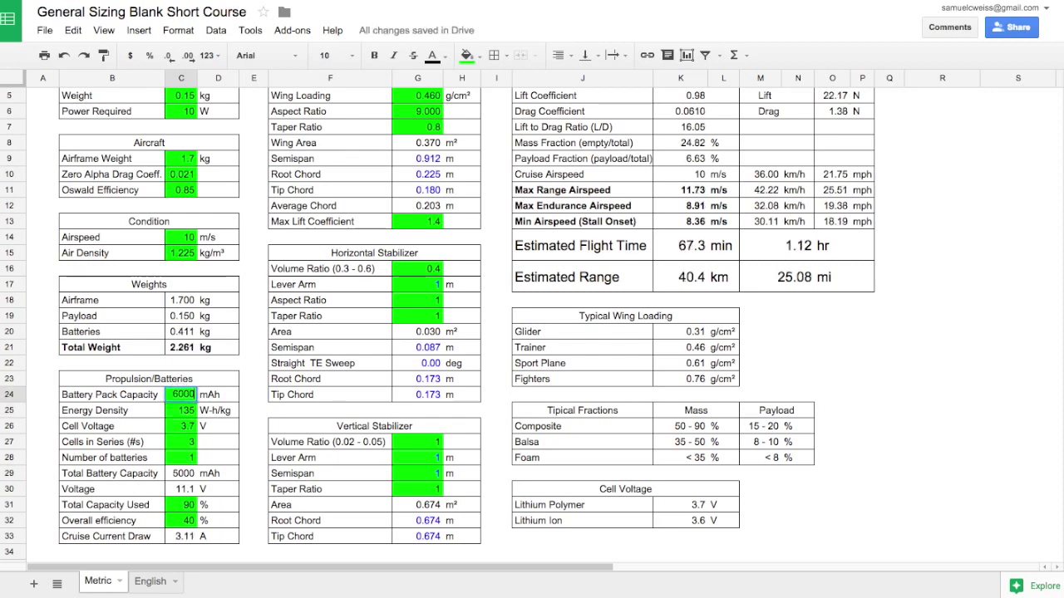
pyautogui.press('Return')
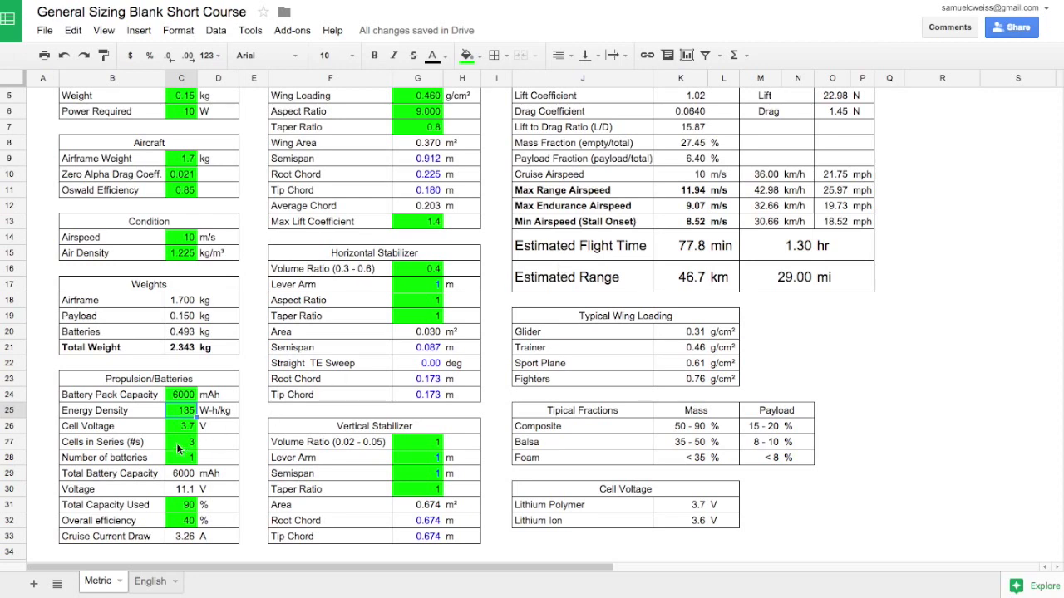
pyautogui.click(184, 510)
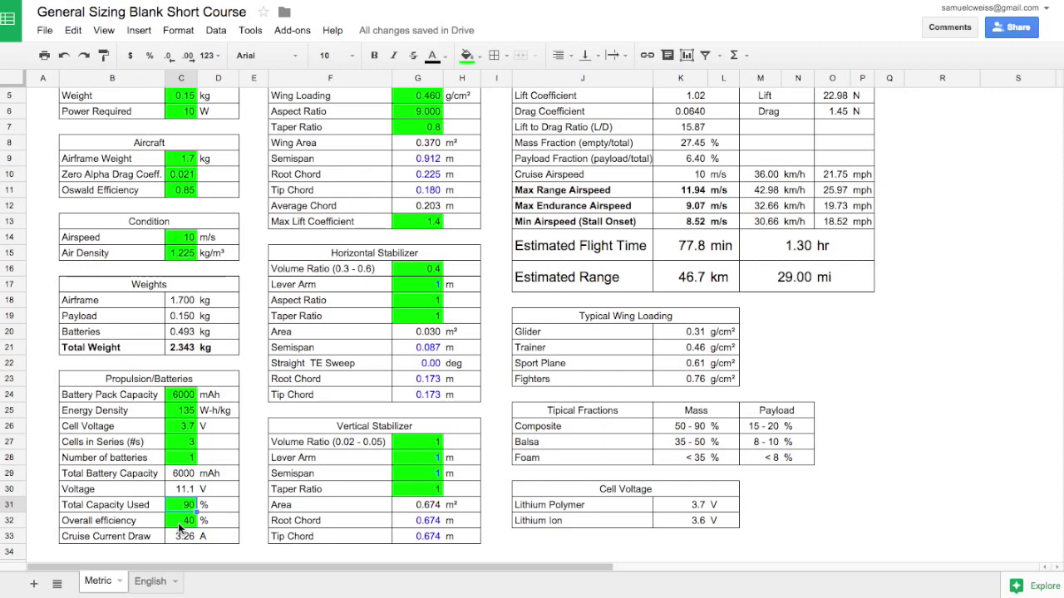
pyautogui.click(179, 523)
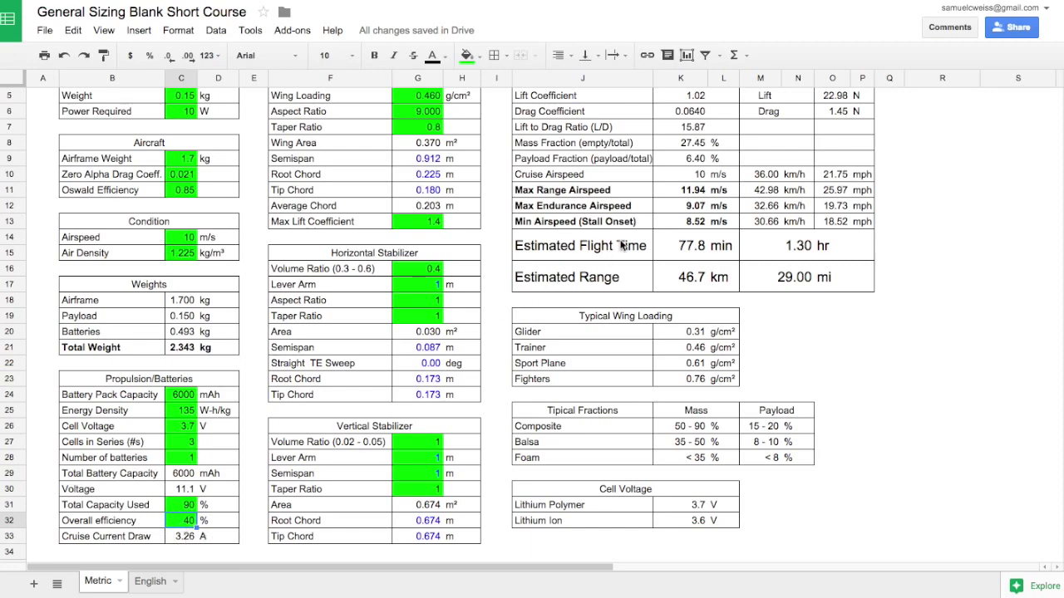
# Set the airspeed to 12 m/s, close to the max range airspeed, and check the range requirement in the Mission Profile document.
pyautogui.scroll(1, 705, 147)
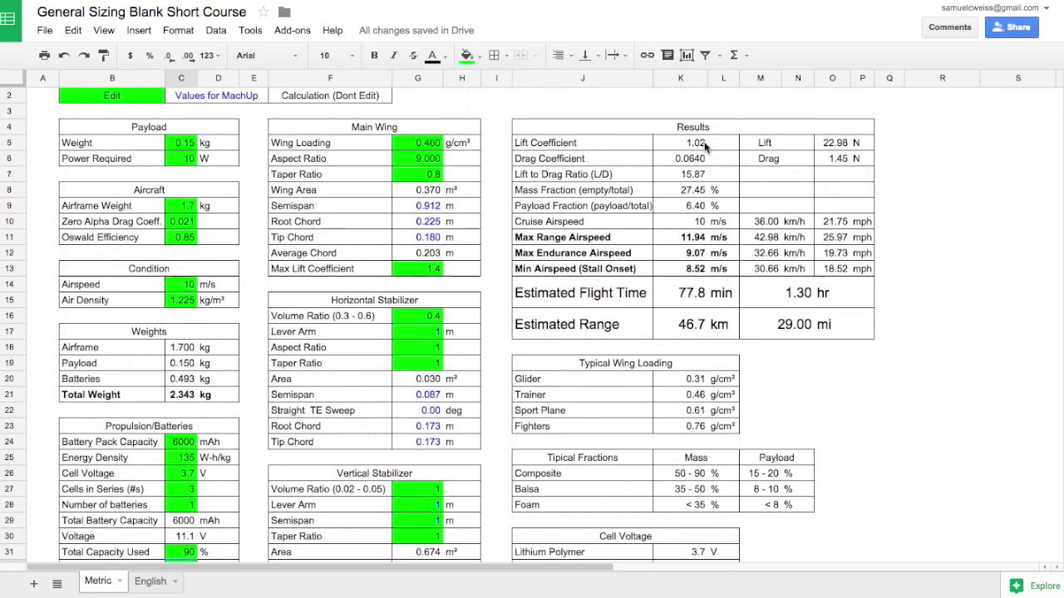
pyautogui.click(695, 225)
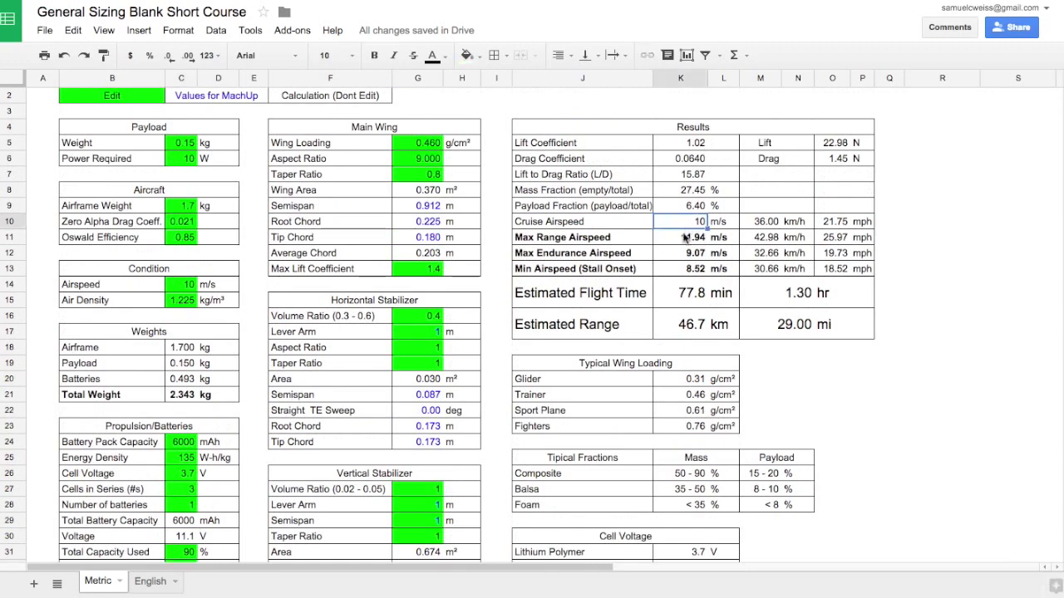
pyautogui.click(685, 238)
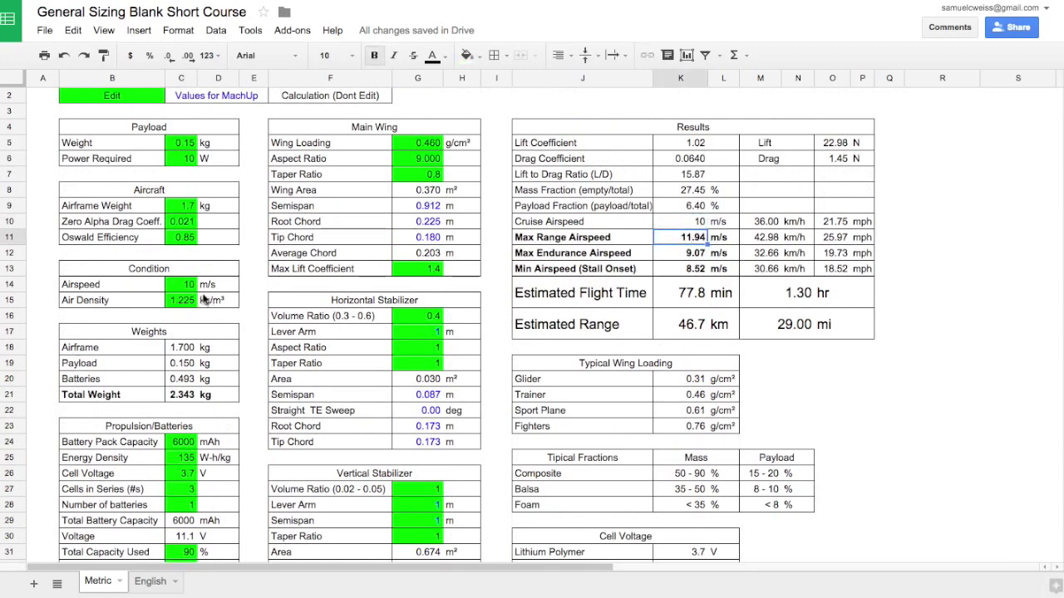
pyautogui.click(187, 286)
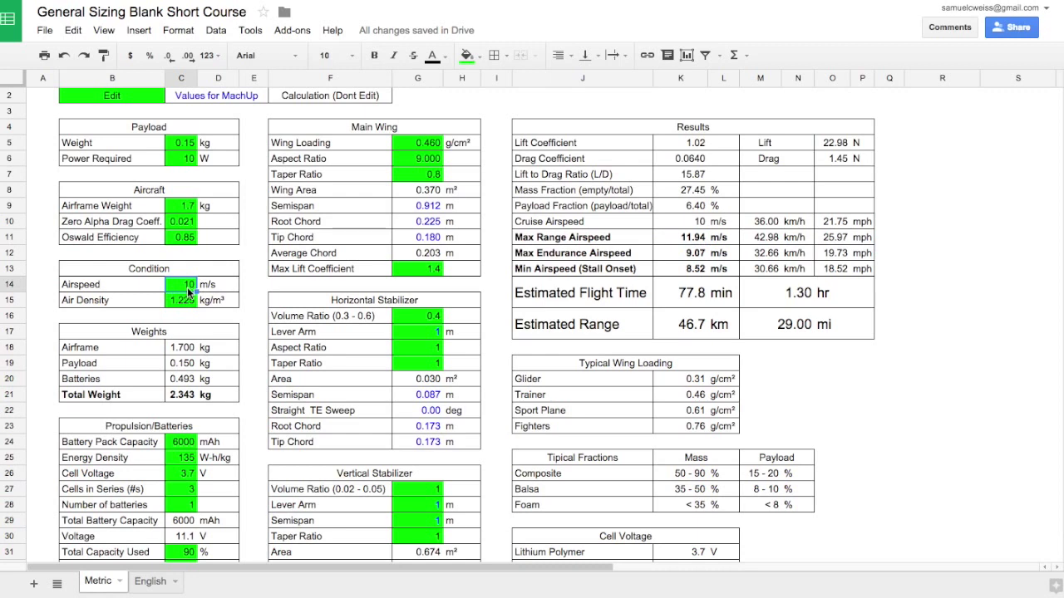
pyautogui.write('12')
pyautogui.press('Return')
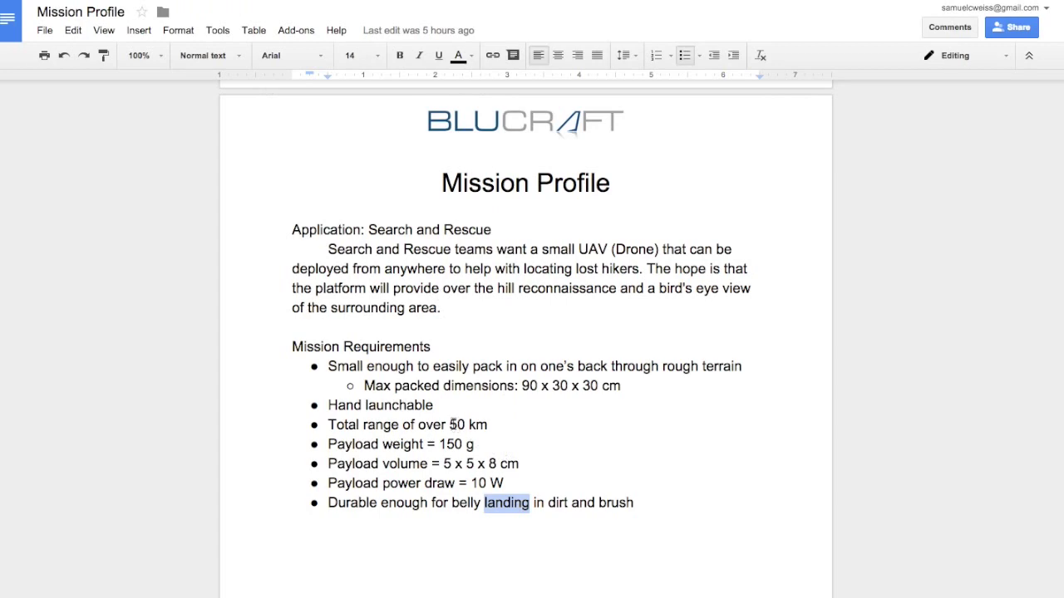
pyautogui.doubleClick(457, 425)
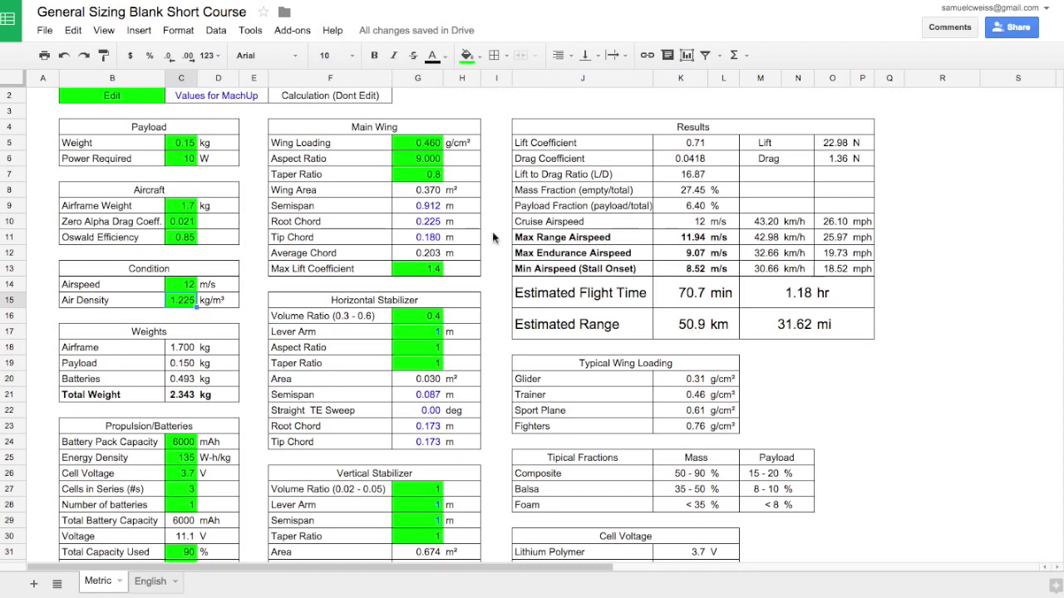
# Set the main wing's wing loading to 0.5 g/cm² and check the resulting semispan.
pyautogui.click(407, 210)
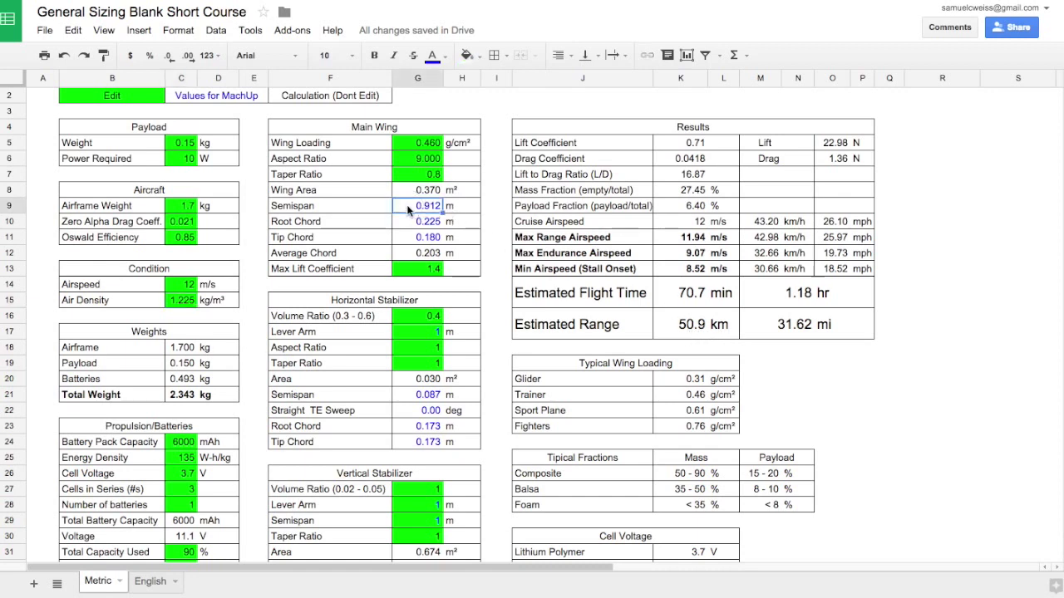
pyautogui.click(425, 145)
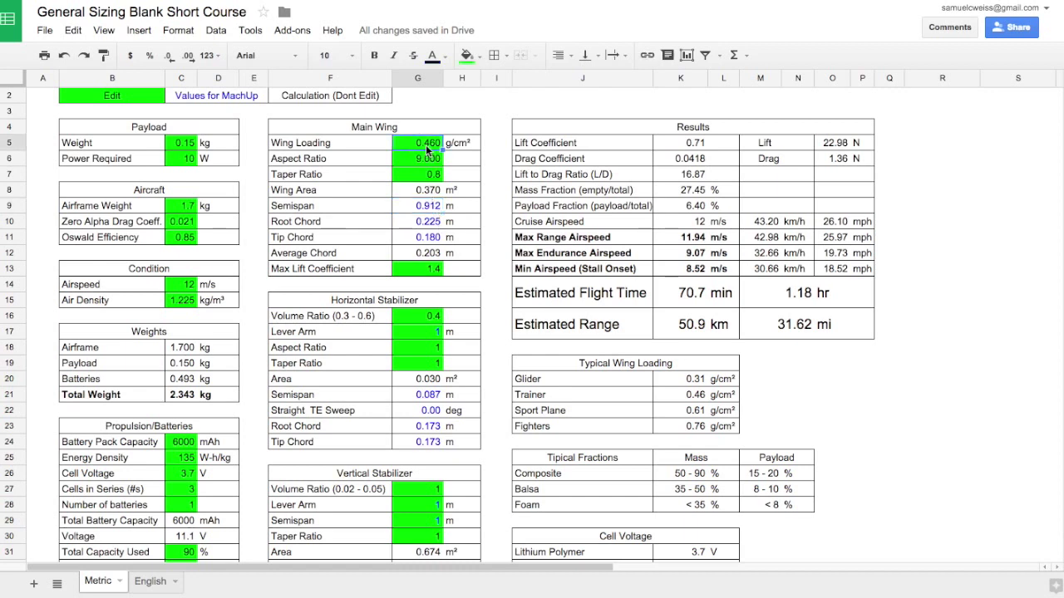
pyautogui.write('5')
pyautogui.press('Return')
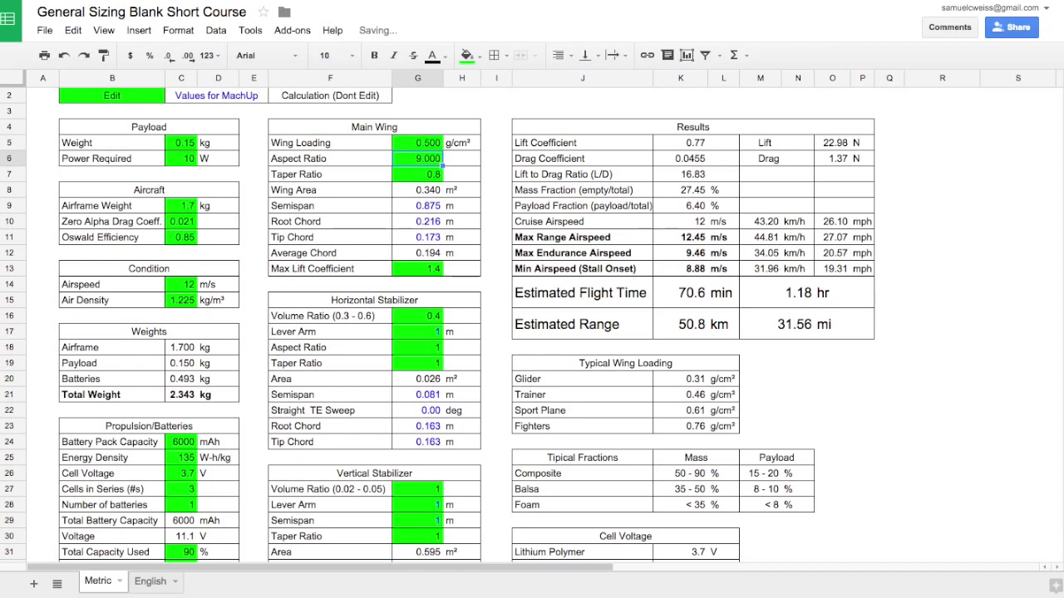
pyautogui.click(425, 207)
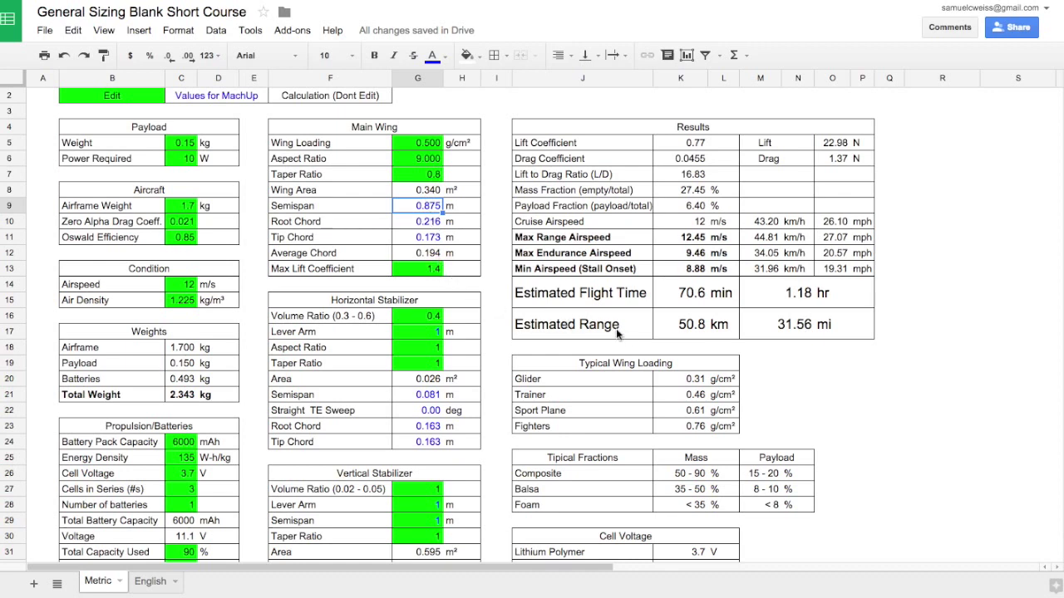
# Set the airspeed to 15 m/s and check the resulting estimated range.
pyautogui.click(675, 331)
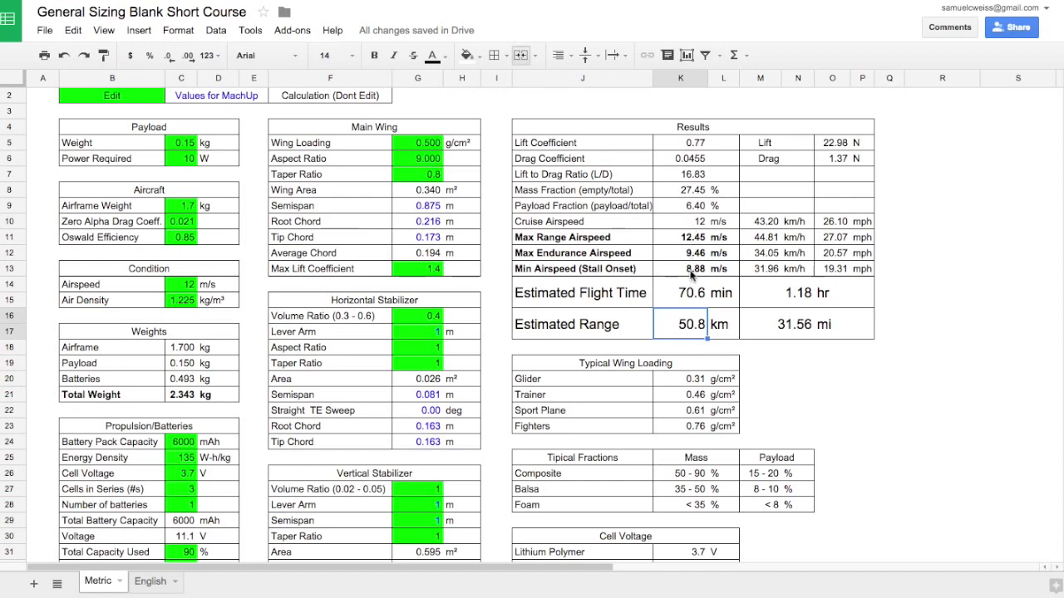
pyautogui.click(177, 286)
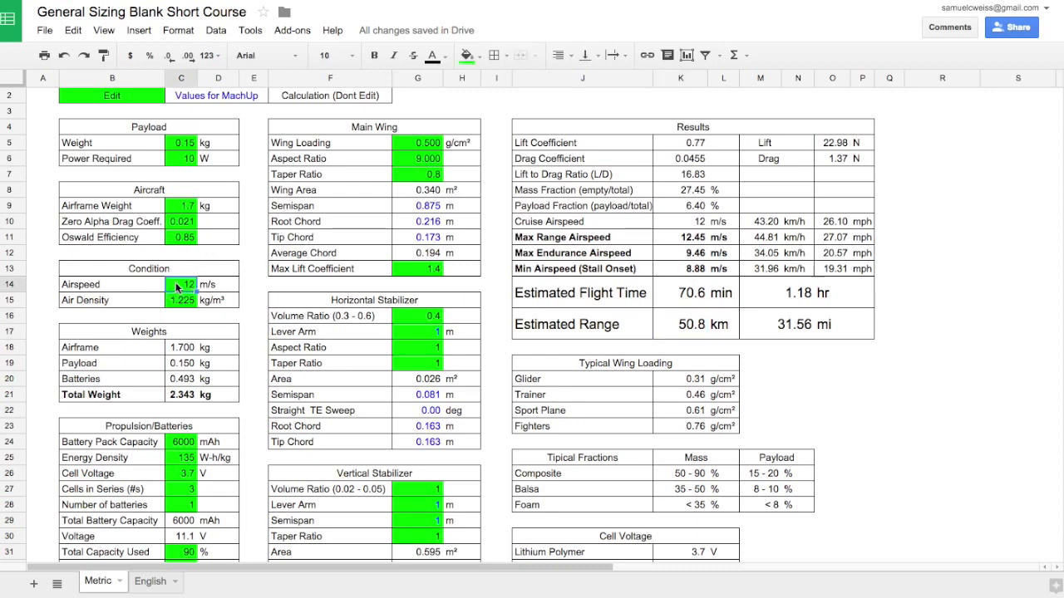
pyautogui.write('15')
pyautogui.press('Return')
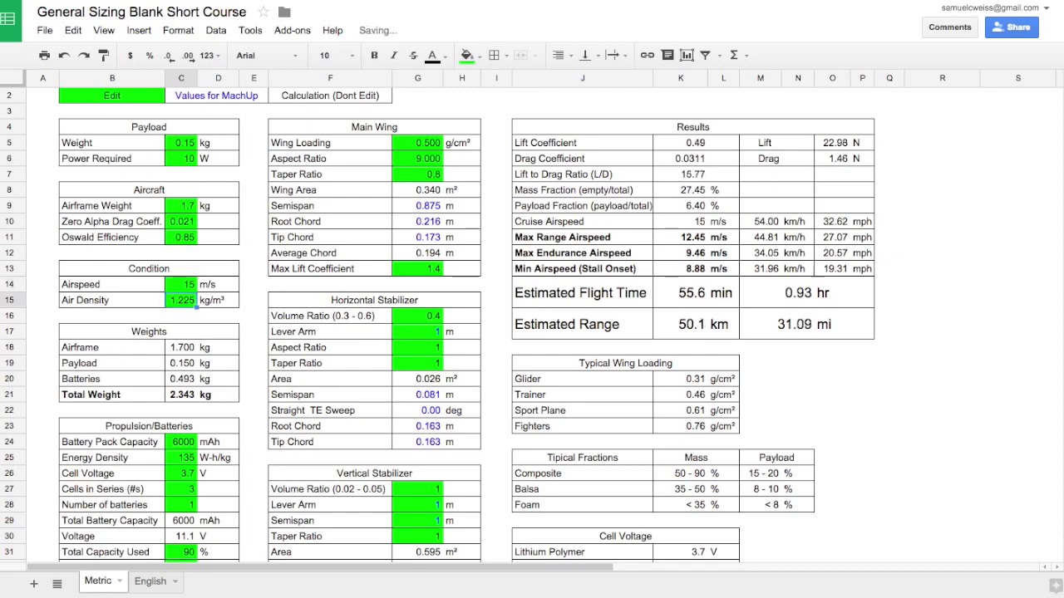
pyautogui.click(689, 330)
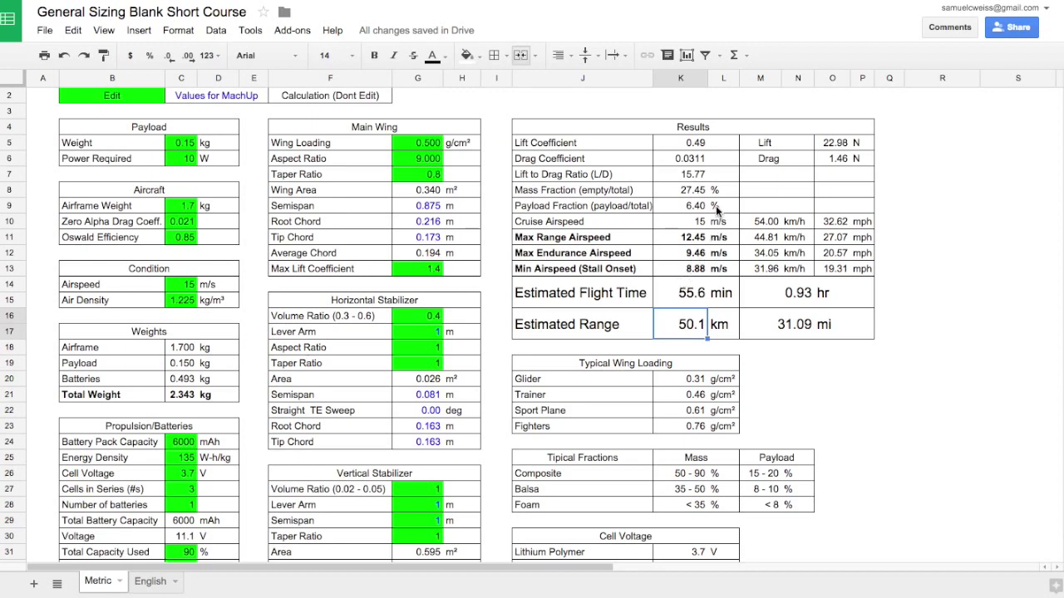
# Compare the mass fraction with the typical foam value, set the airframe weight to 1.2 kg, and recheck the mass fraction and range.
pyautogui.click(669, 189)
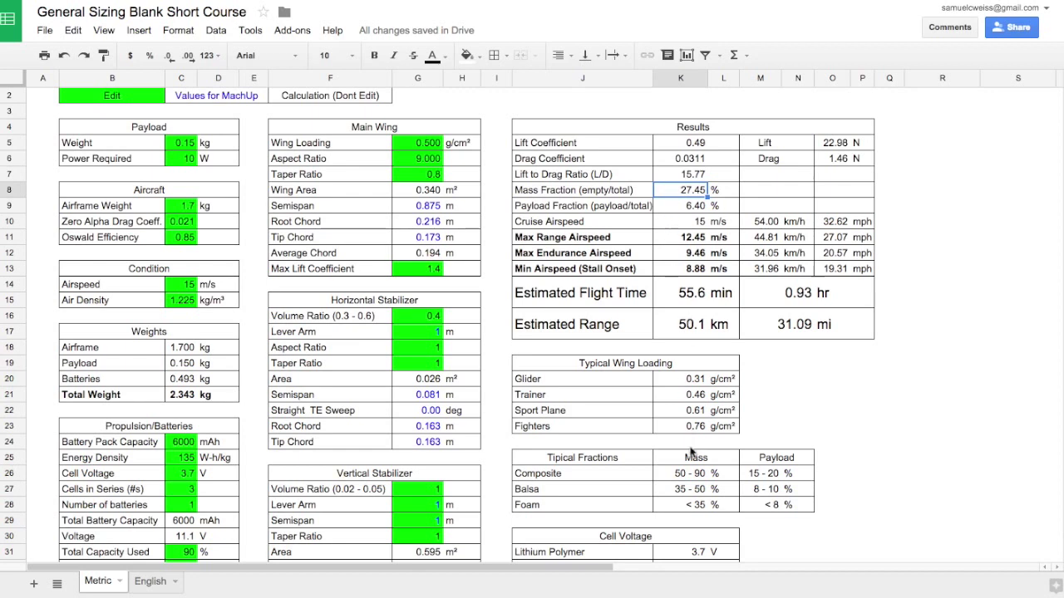
pyautogui.click(689, 509)
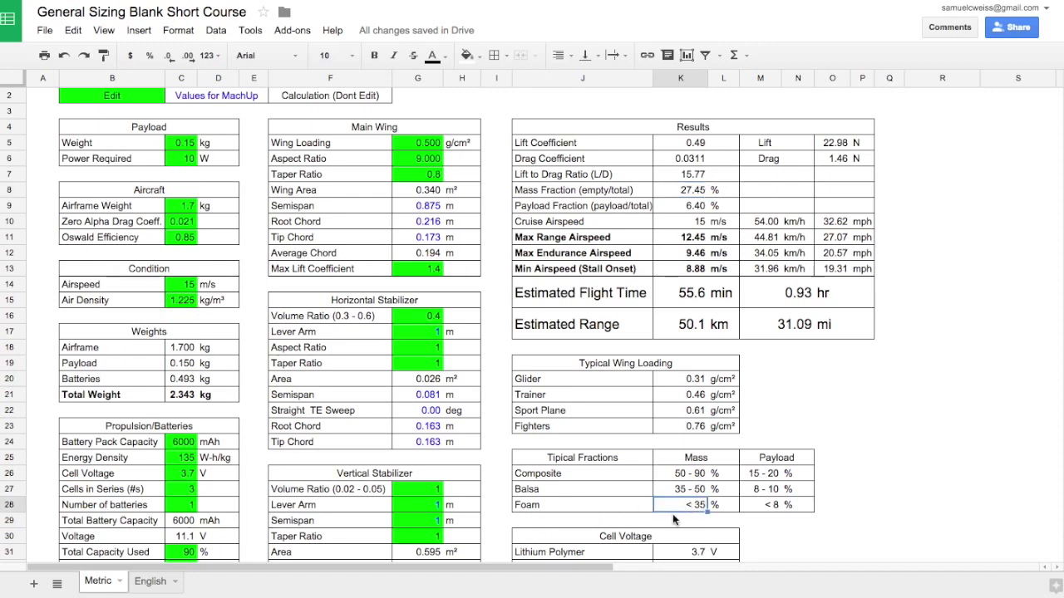
pyautogui.click(180, 204)
pyautogui.write('1.0')
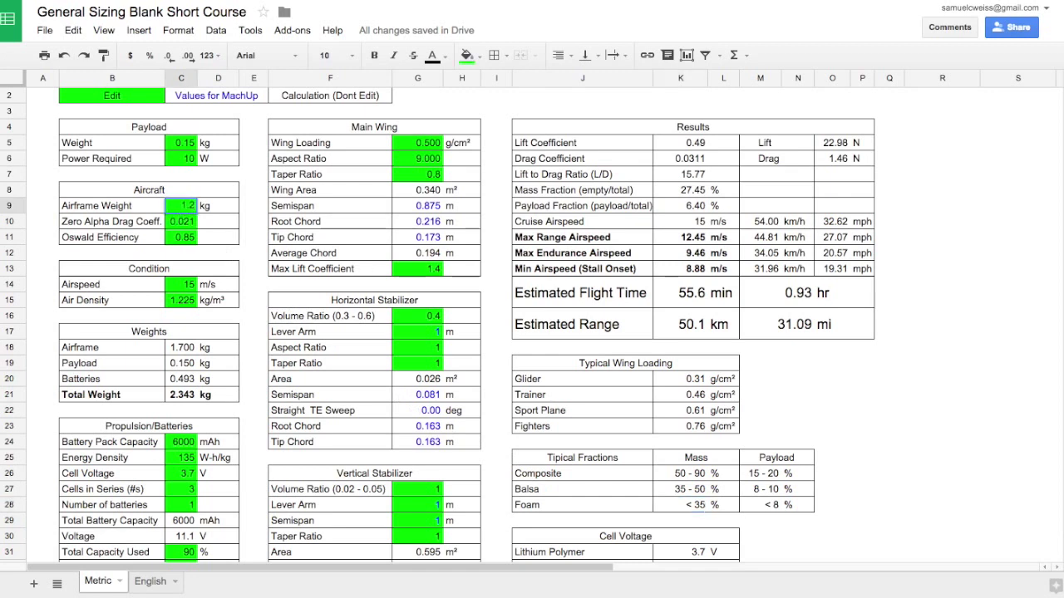
pyautogui.press('Return')
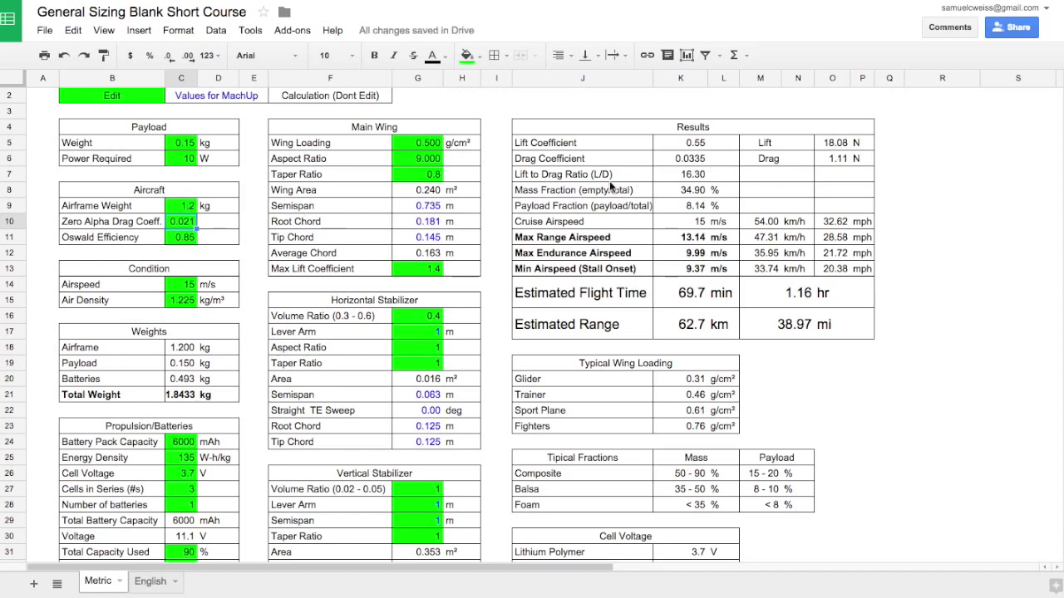
pyautogui.click(688, 193)
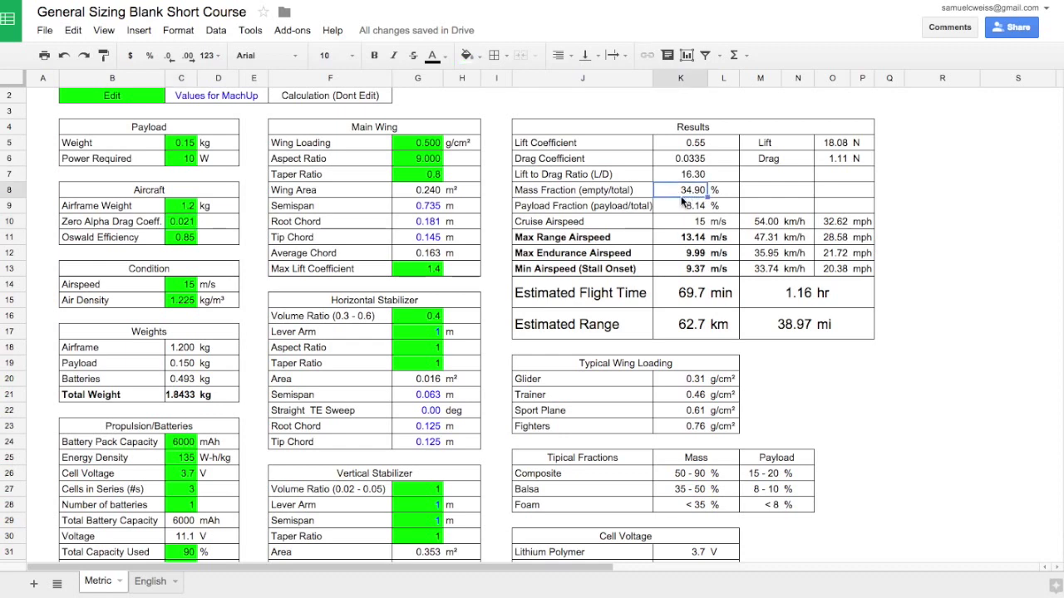
pyautogui.click(682, 329)
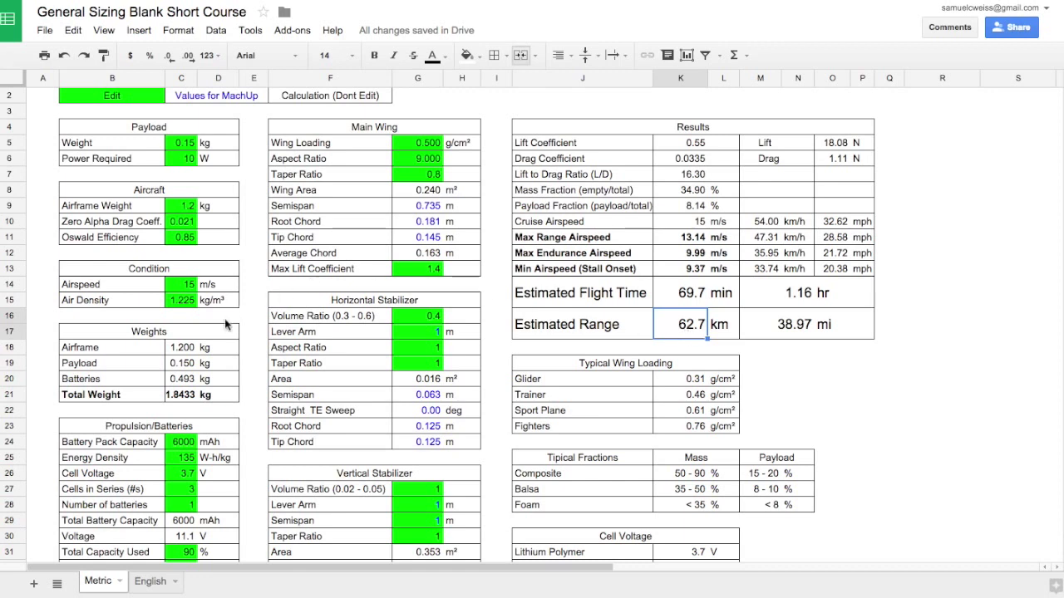
# Set the battery pack capacity to 5000 mAh.
pyautogui.click(183, 446)
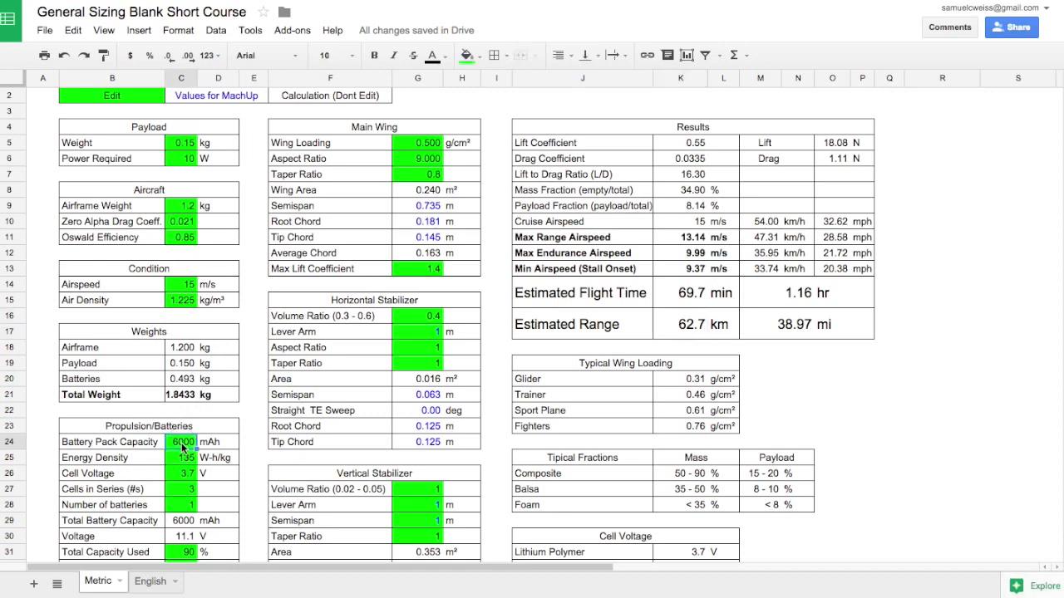
pyautogui.write('5000')
pyautogui.press('Return')
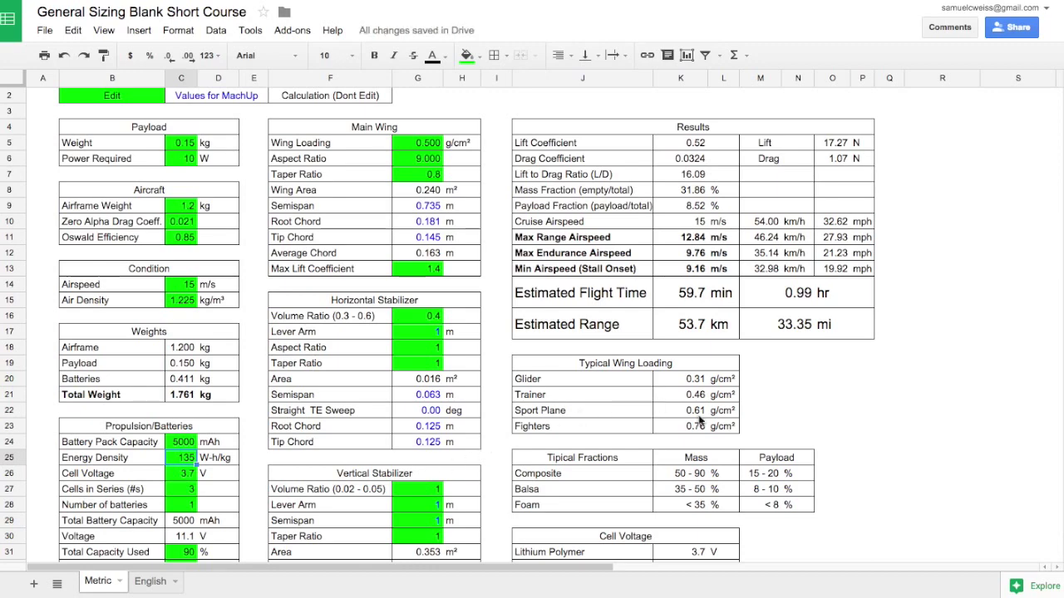
# Set the flight condition's airspeed to 16 m/s.
pyautogui.scroll(-2, 701, 423)
pyautogui.scroll(2, 701, 423)
pyautogui.click(185, 291)
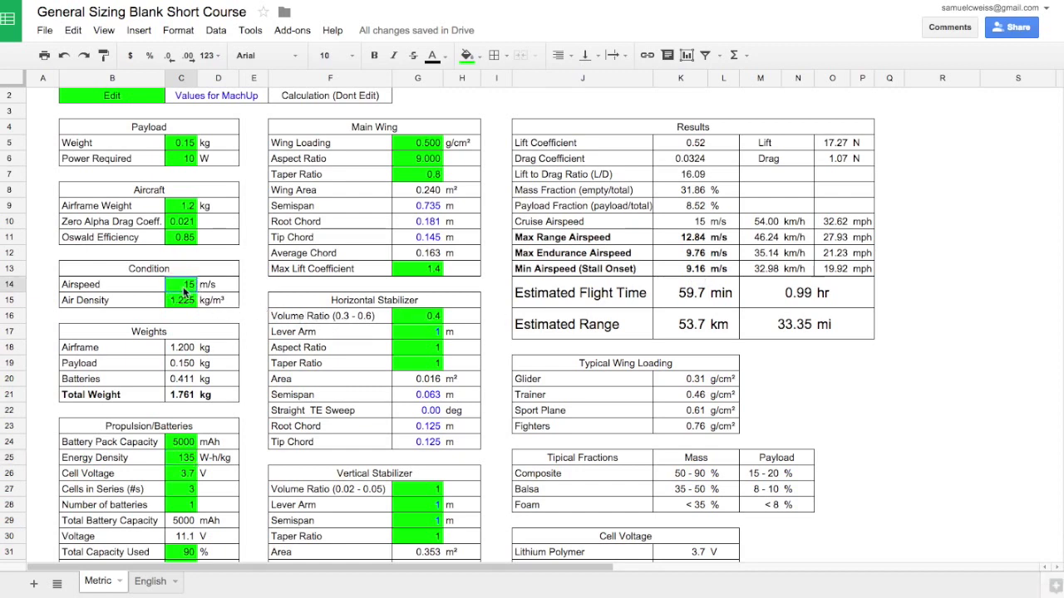
pyautogui.write('16')
pyautogui.press('Return')
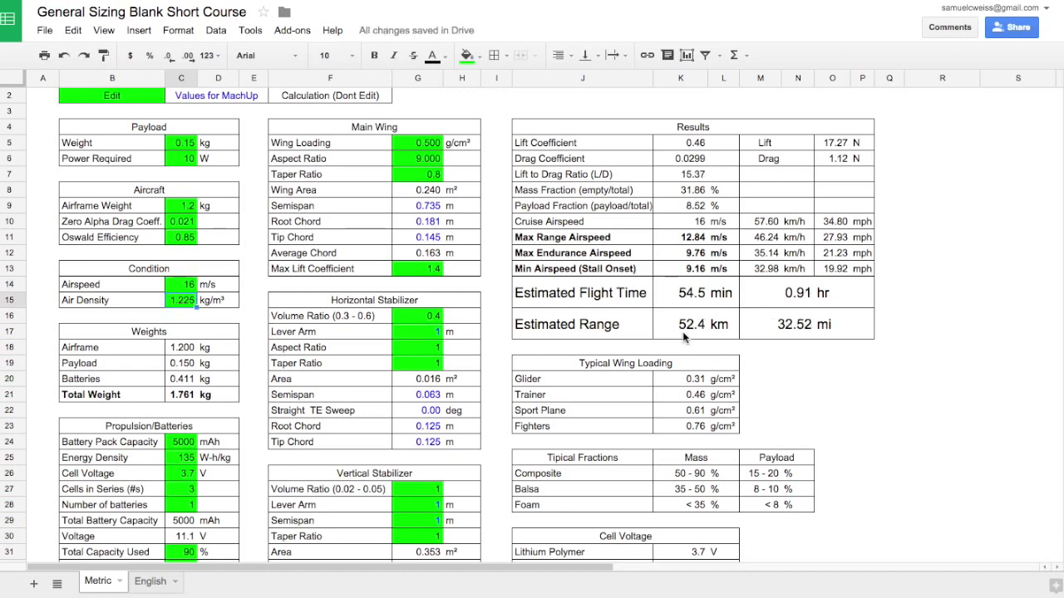
# Review the sizing results, and check the packed-size and hand-launch requirements in the Mission Profile document.
pyautogui.scroll(-1, 684, 336)
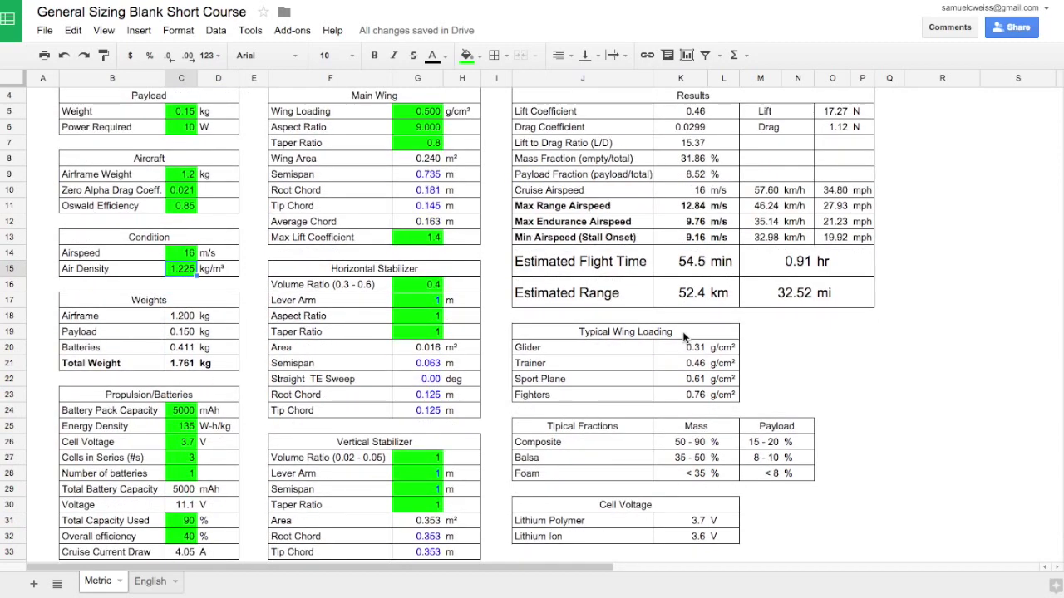
pyautogui.scroll(1, 684, 336)
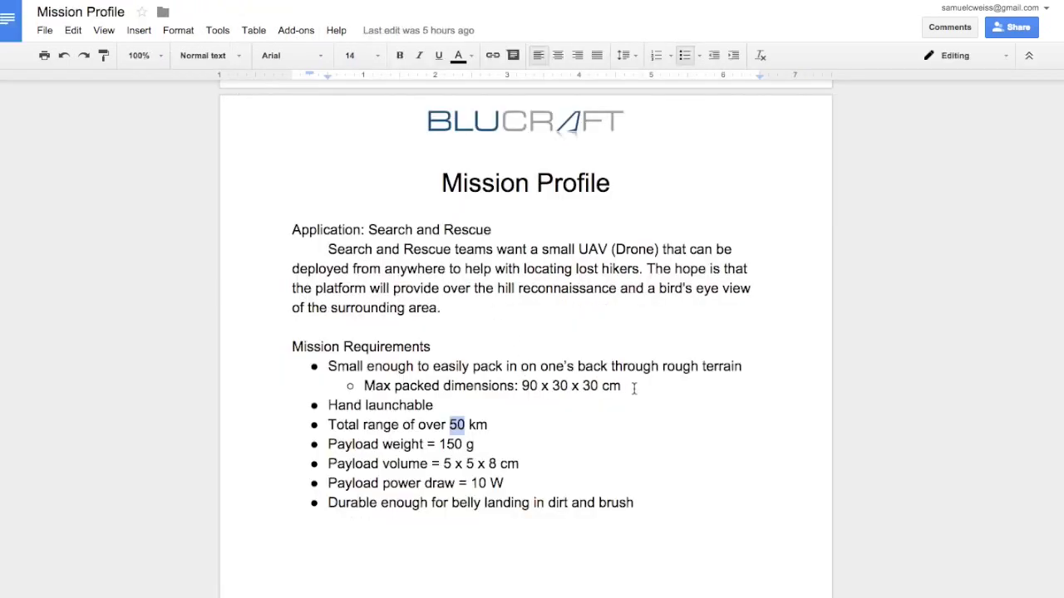
pyautogui.moveTo(637, 387); pyautogui.dragTo(326, 367)
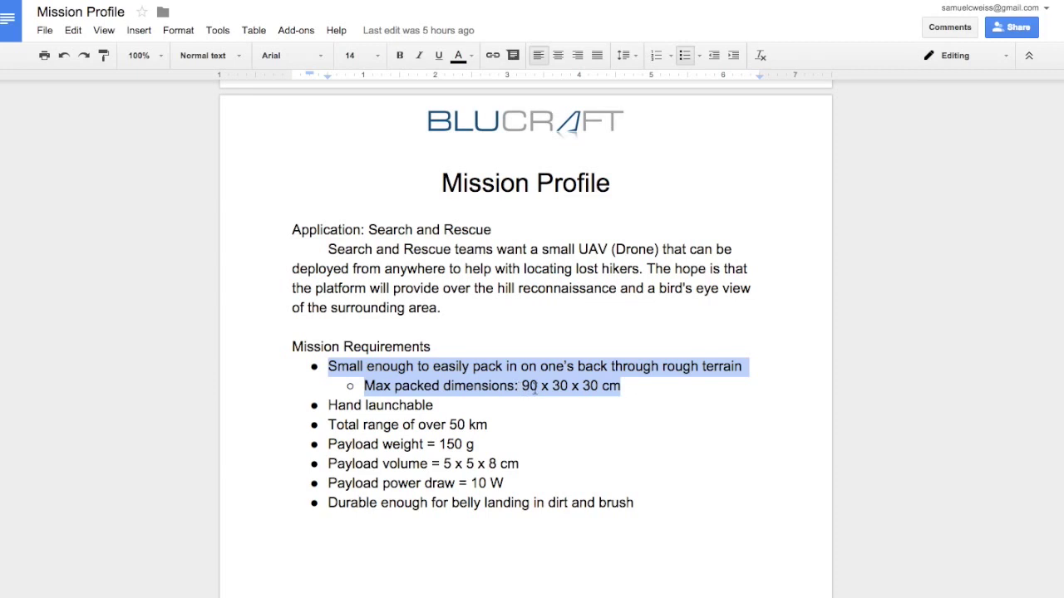
pyautogui.click(392, 405)
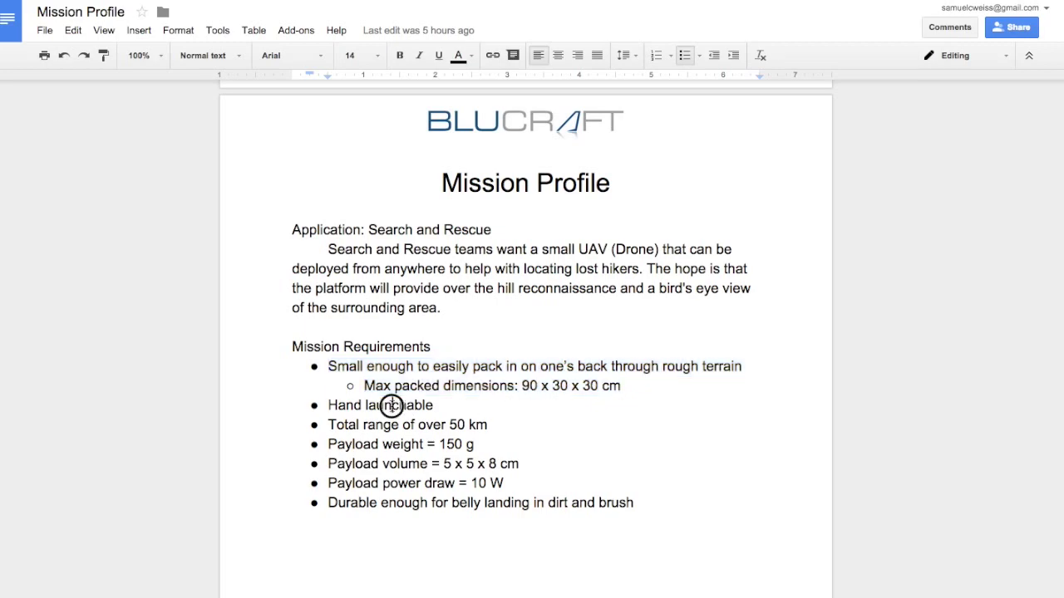
# Look over the remaining mission requirements in the Mission Profile document and return to the sizing spreadsheet.
pyautogui.moveTo(391, 405); pyautogui.dragTo(437, 178)
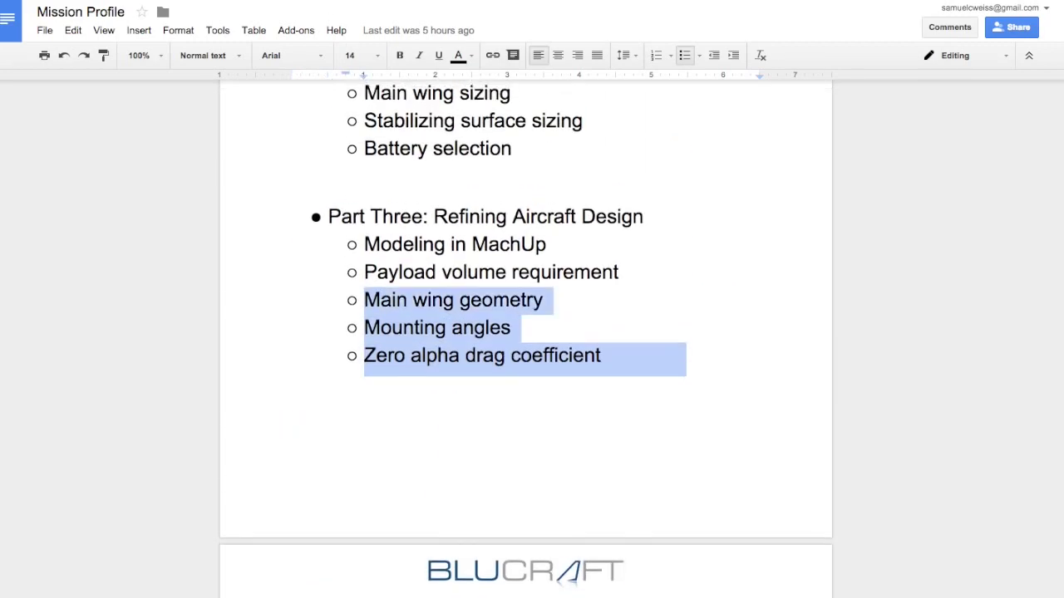
pyautogui.click(424, 469)
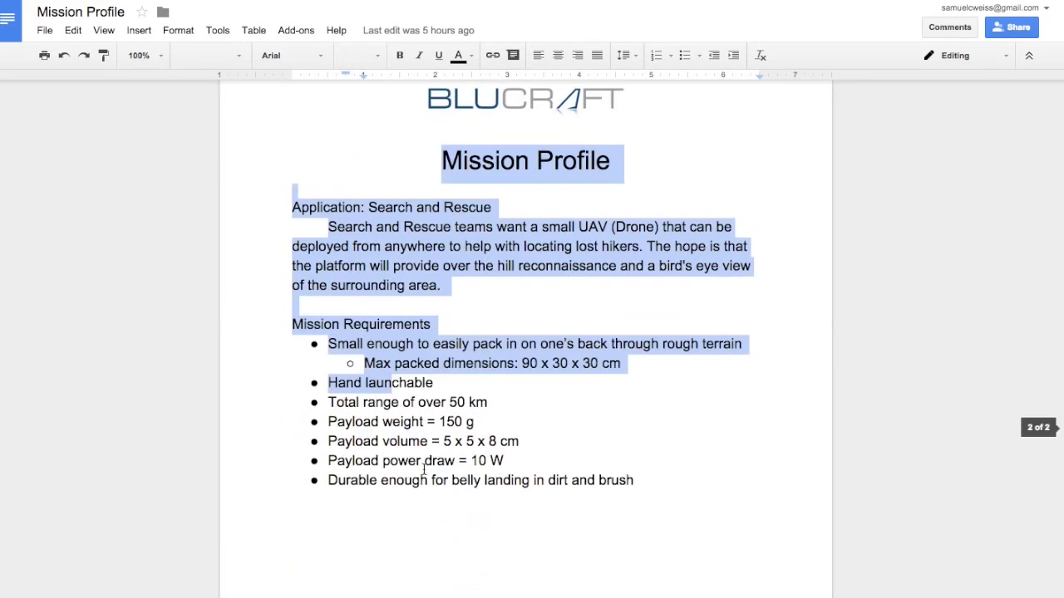
pyautogui.scroll(-1, 495, 403)
pyautogui.click(498, 391)
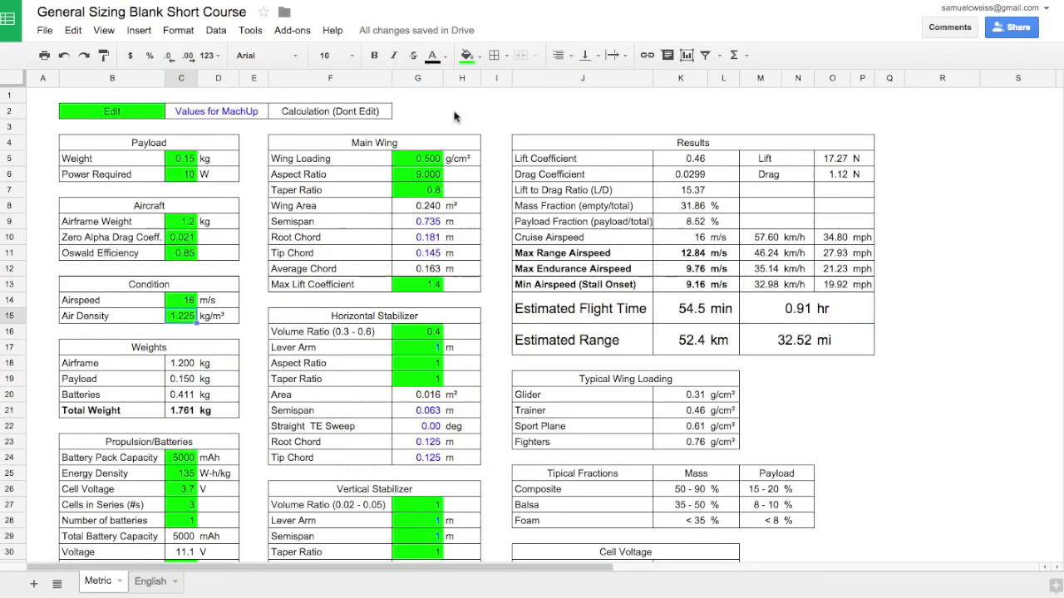
pyautogui.hotkey('ctrl', 'Tab')
pyautogui.scroll(-2, 700, 367)
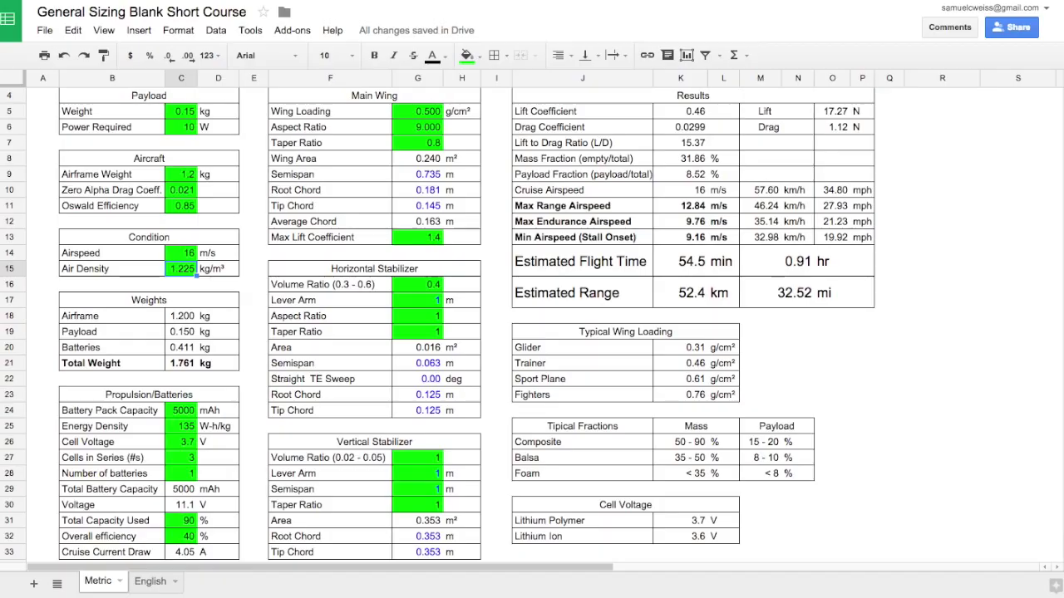
# Search the web for a LiPo 3S 5000mAh battery and compare the Turnigy pack's listed weight with the spreadsheet's battery weight.
pyautogui.hotkey('ctrl', 't')
pyautogui.write('LIOP')
pyautogui.press('BackSpace')
pyautogui.press('BackSpace')
pyautogui.write('PO')
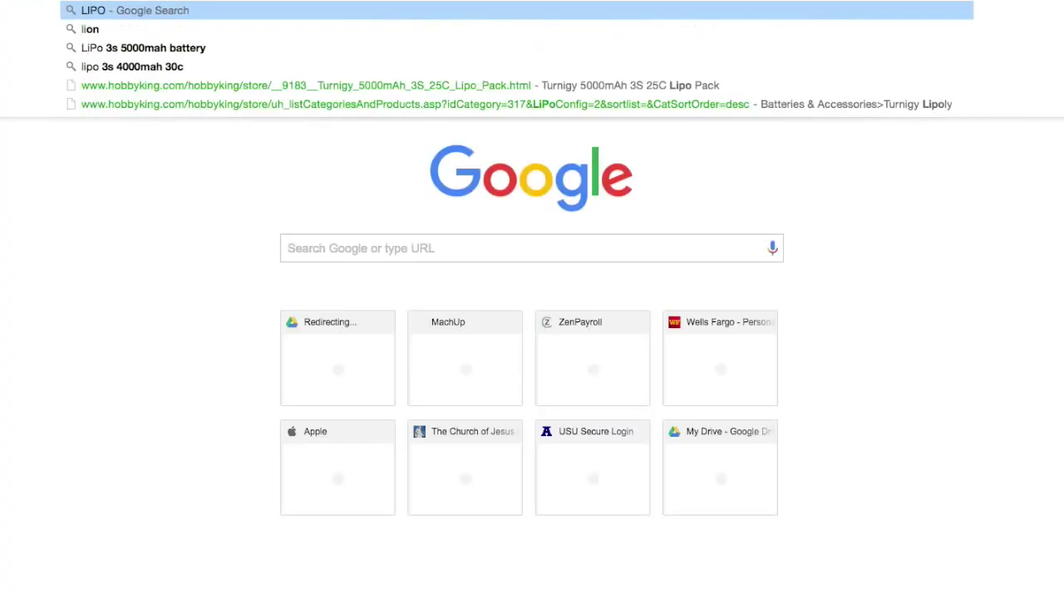
pyautogui.press('Down')
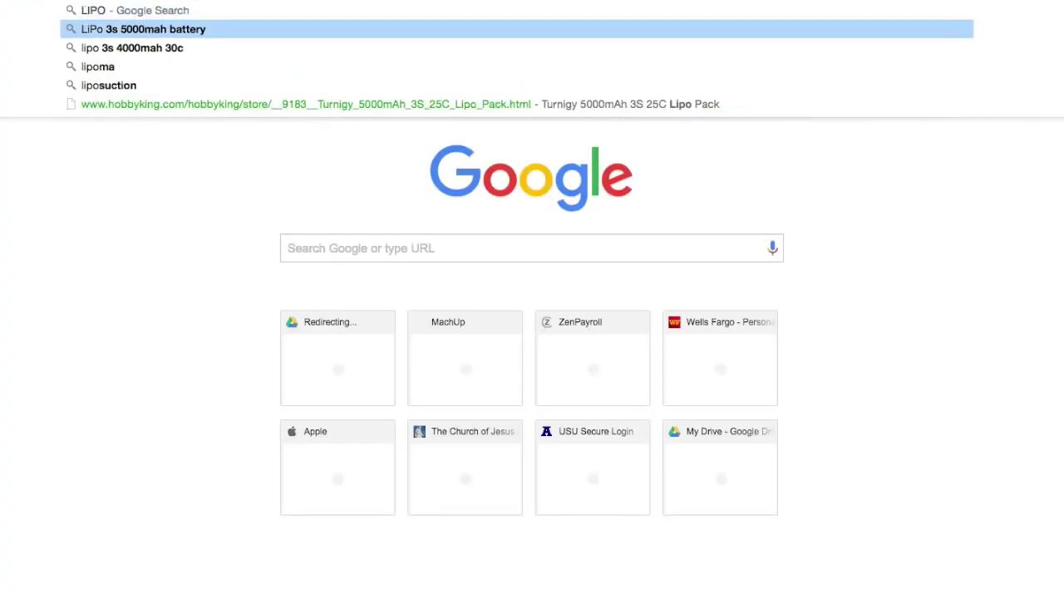
pyautogui.press('Return')
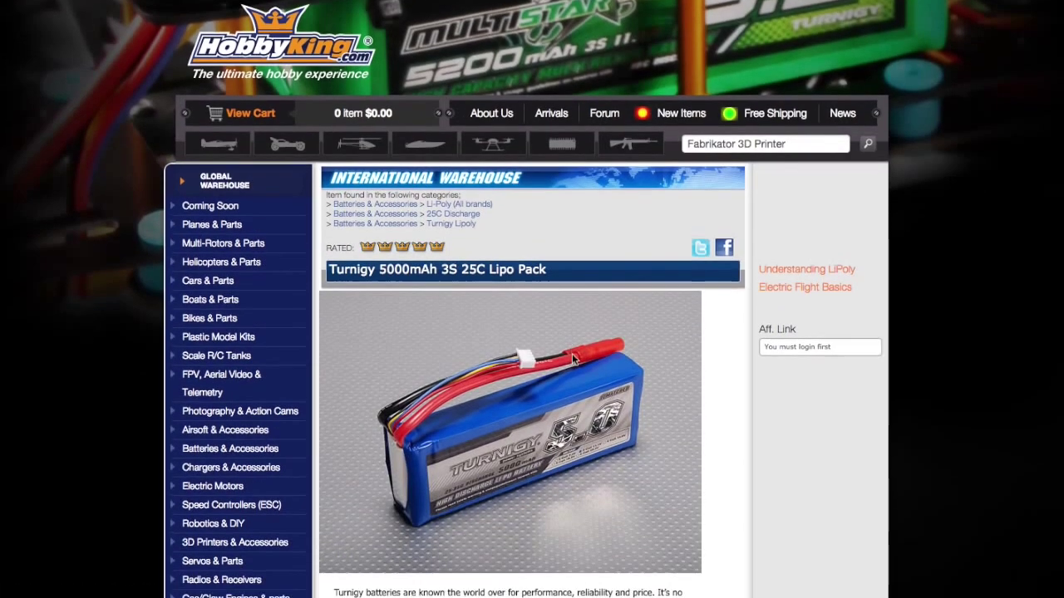
pyautogui.scroll(-3, 572, 359)
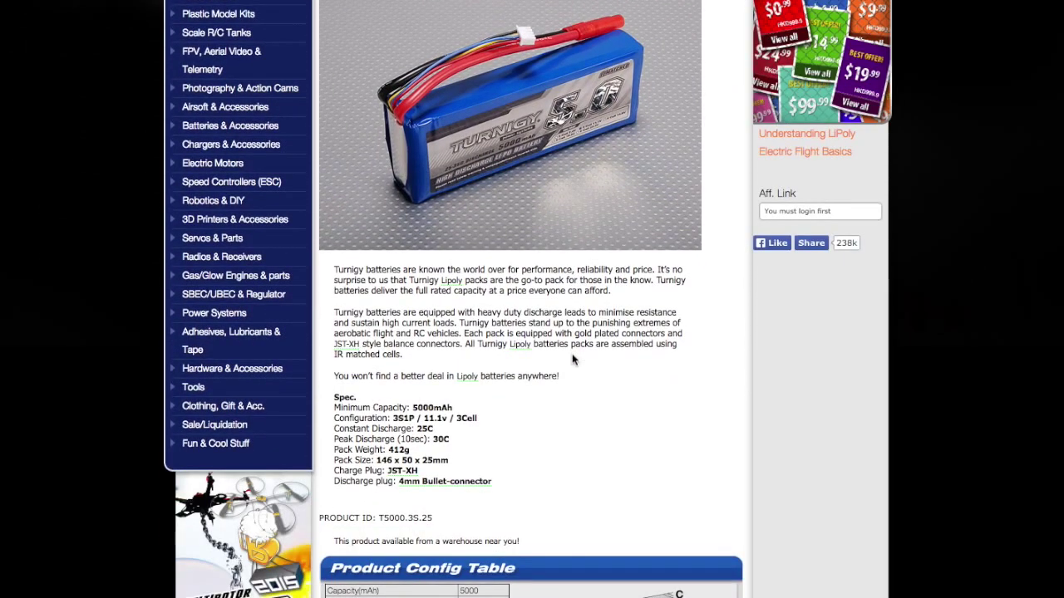
pyautogui.doubleClick(394, 450)
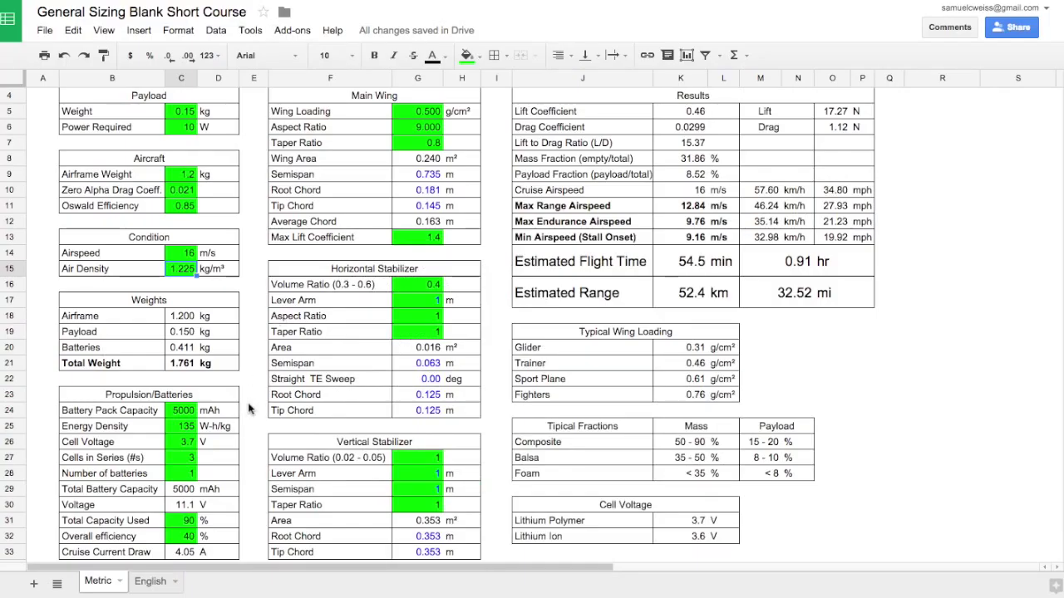
pyautogui.scroll(-2, 248, 406)
pyautogui.click(183, 289)
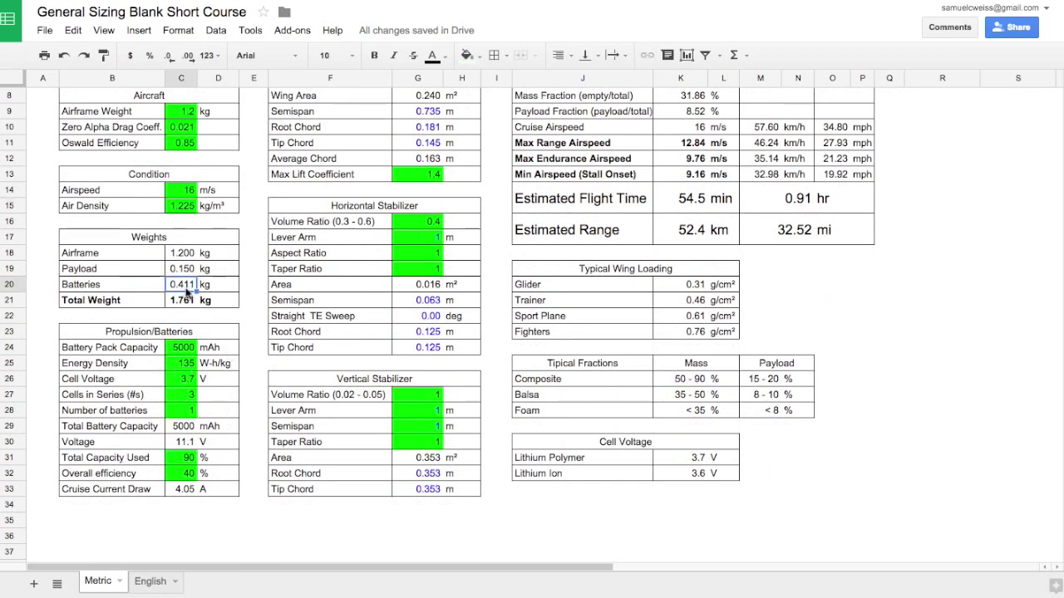
# Try a battery energy density of 120 W-h/kg, check the battery weight, and restore the energy density to 135 W-h/kg.
pyautogui.click(184, 368)
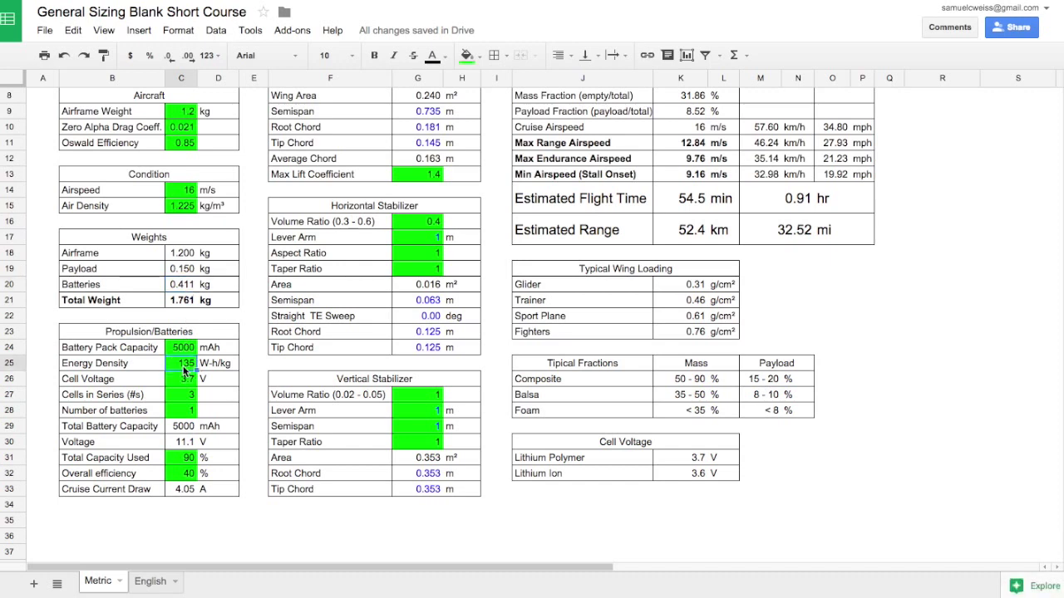
pyautogui.write('120')
pyautogui.press('Return')
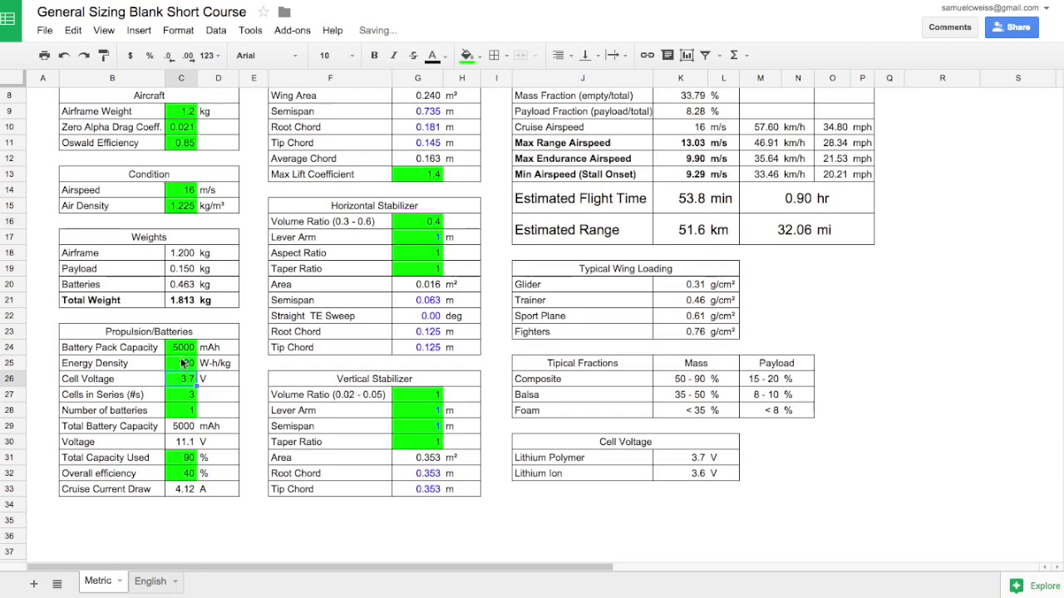
pyautogui.click(186, 287)
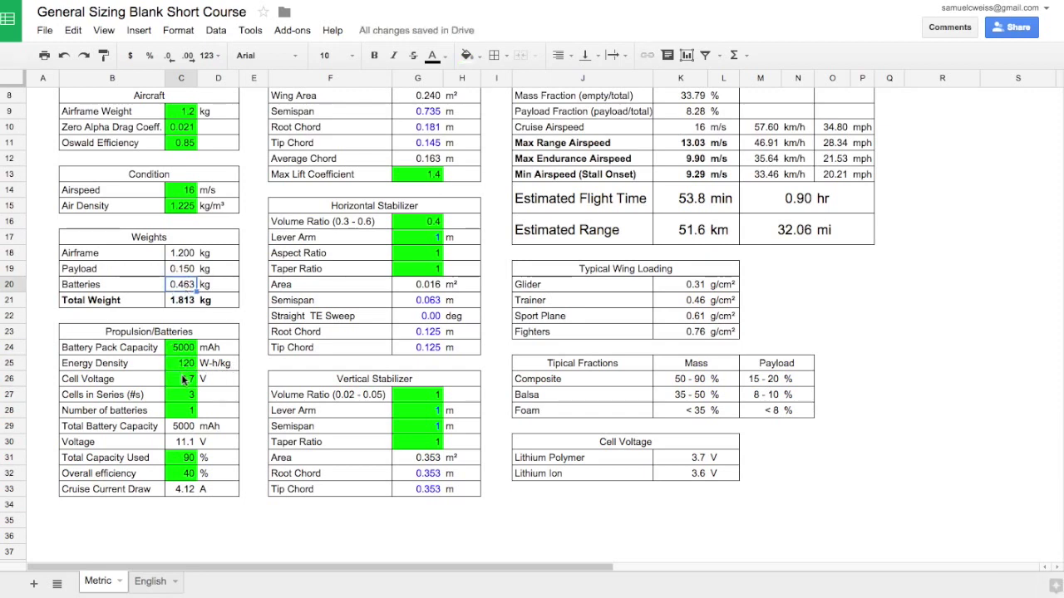
pyautogui.click(183, 368)
pyautogui.write('135')
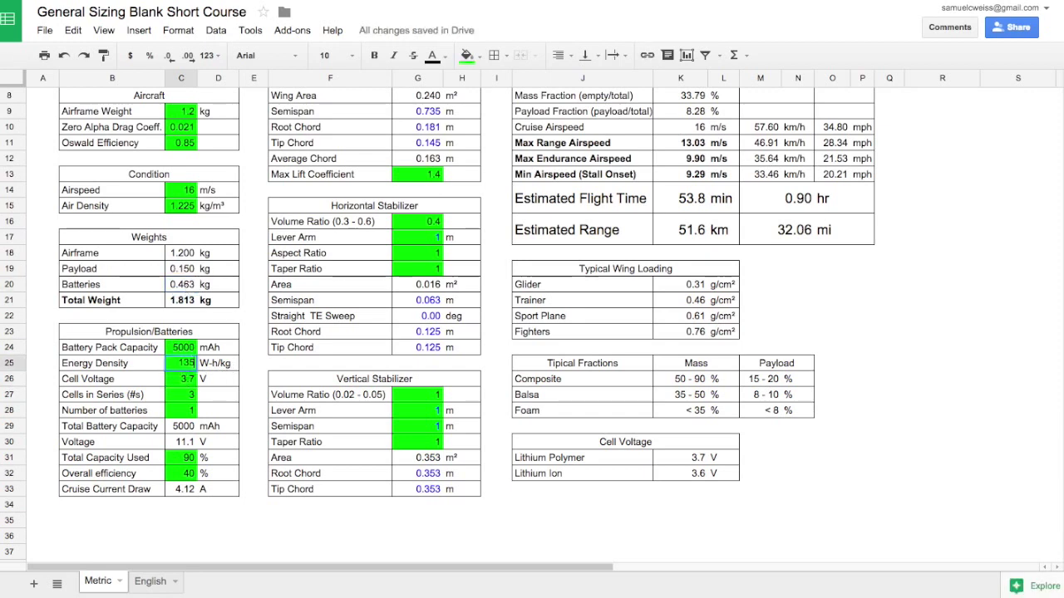
pyautogui.press('Return')
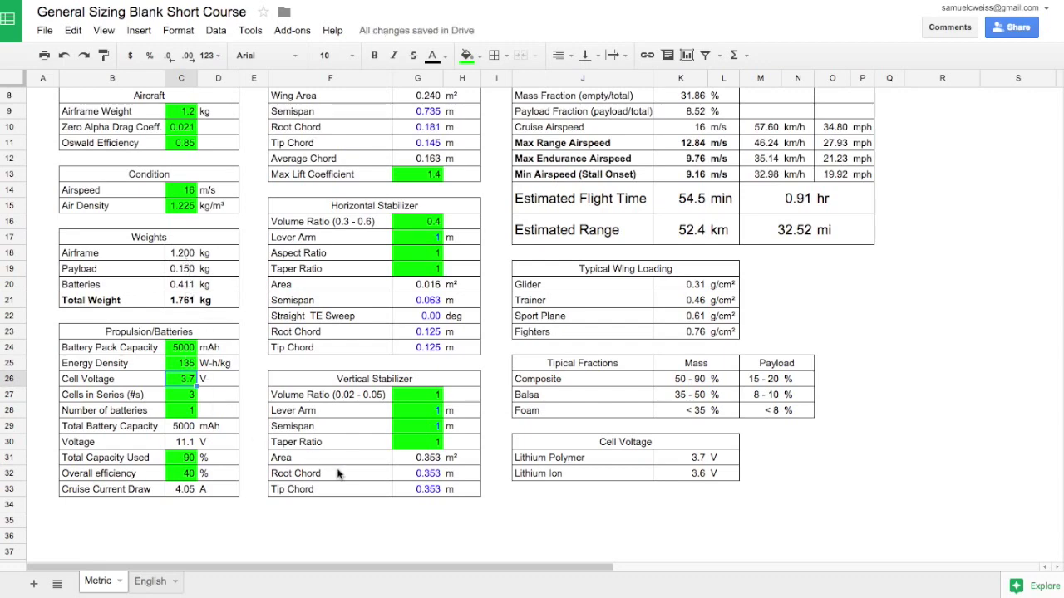
# Keep the horizontal stabilizer's volume ratio at 0.4 and set its lever arm to 0.7 m.
pyautogui.scroll(3, 337, 473)
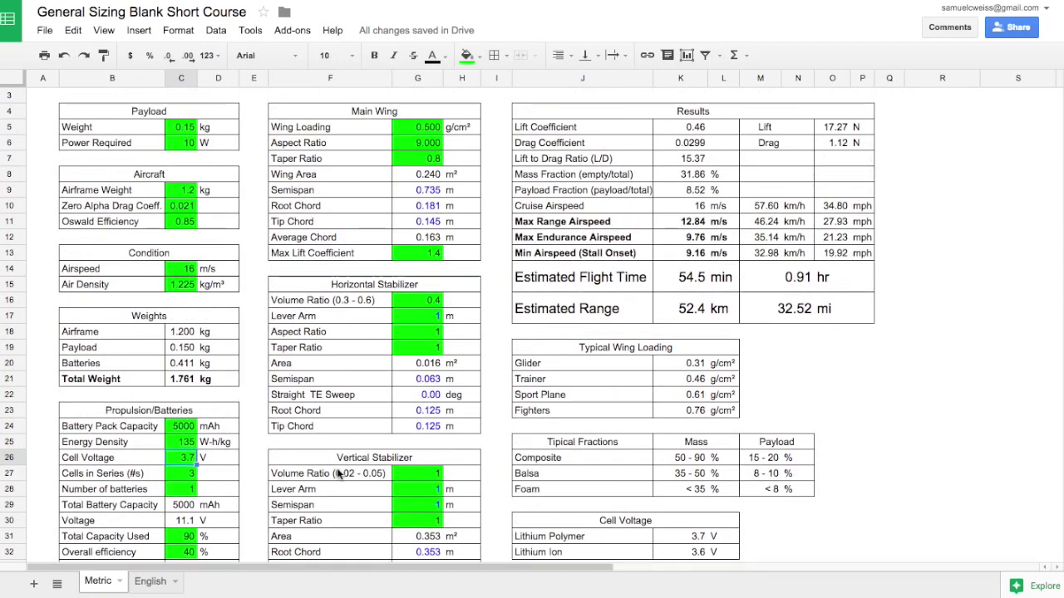
pyautogui.click(379, 375)
pyautogui.scroll(-1, 378, 374)
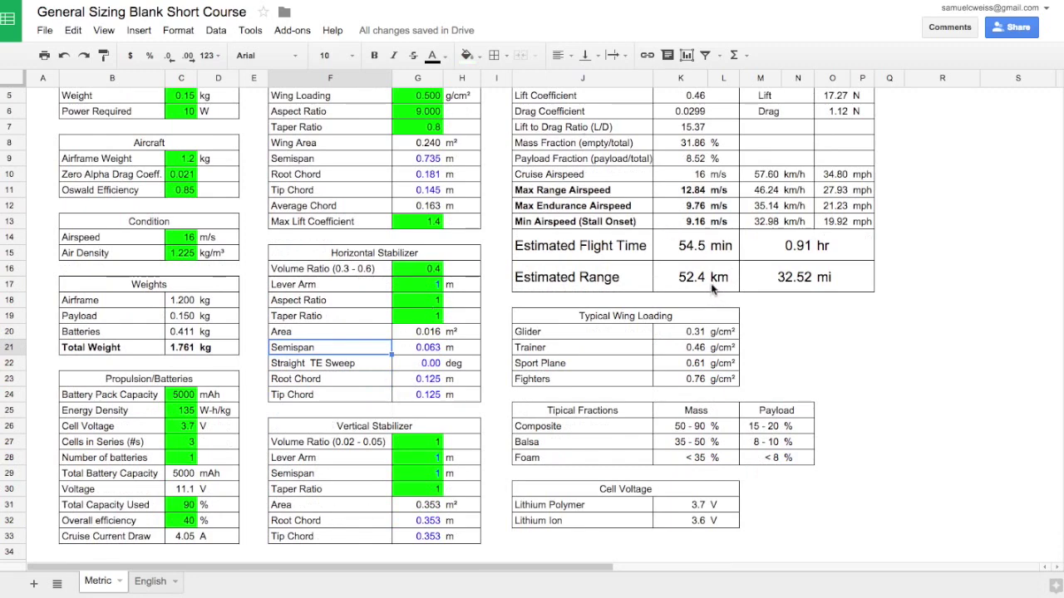
pyautogui.click(413, 271)
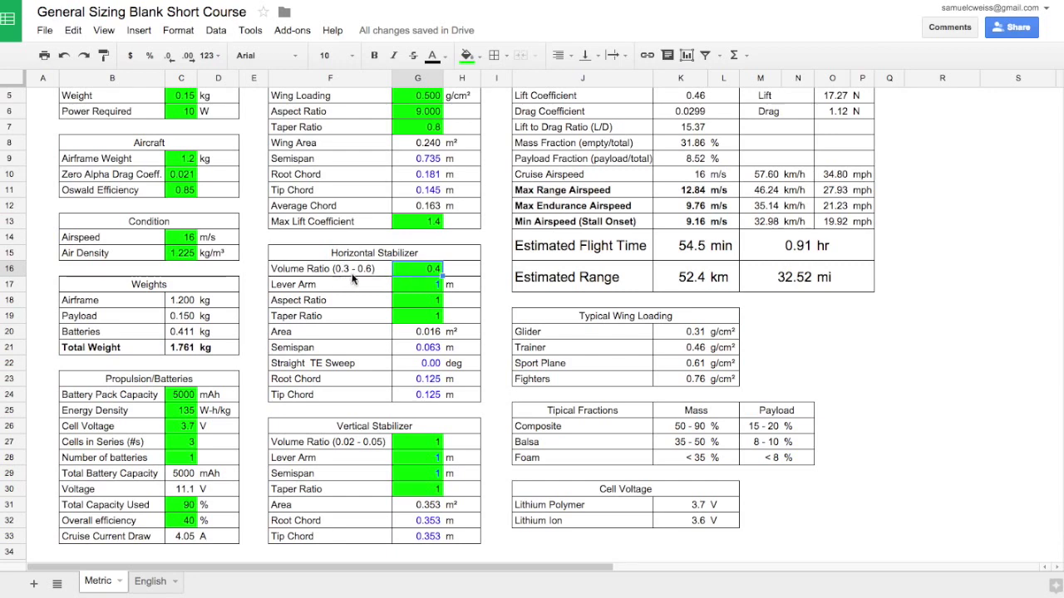
pyautogui.click(424, 283)
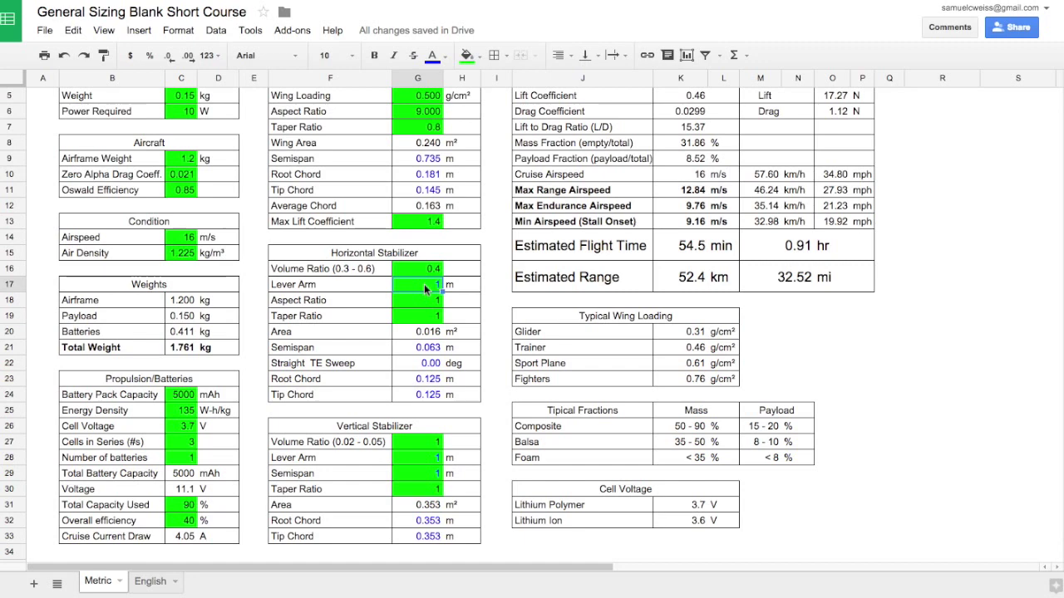
pyautogui.press('Delete')
pyautogui.write('66')
pyautogui.press('BackSpace')
pyautogui.write('7')
pyautogui.press('Return')
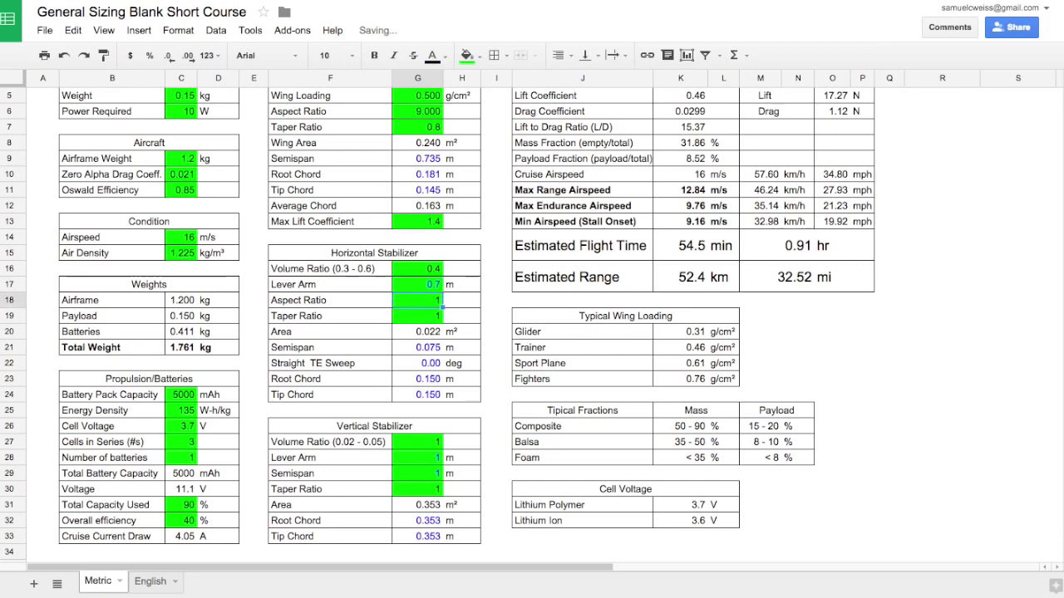
# Set the horizontal stabilizer's aspect ratio to 6 and its taper ratio to 0.7, after trying 0.6.
pyautogui.write('6')
pyautogui.press('Return')
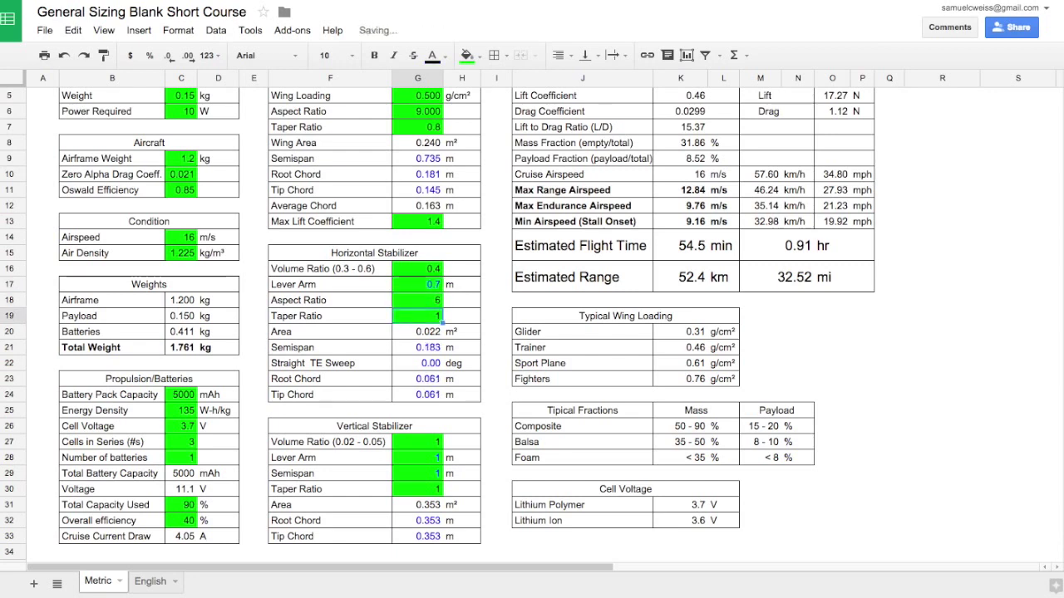
pyautogui.press('BackSpace')
pyautogui.write('0.6')
pyautogui.press('Return')
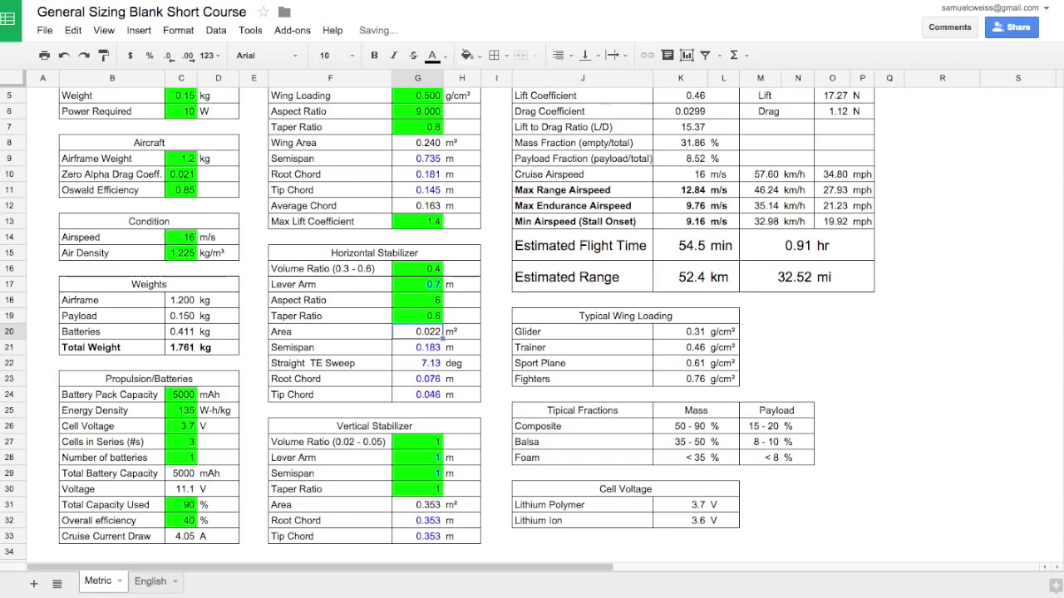
pyautogui.click(418, 316)
pyautogui.write('0.7')
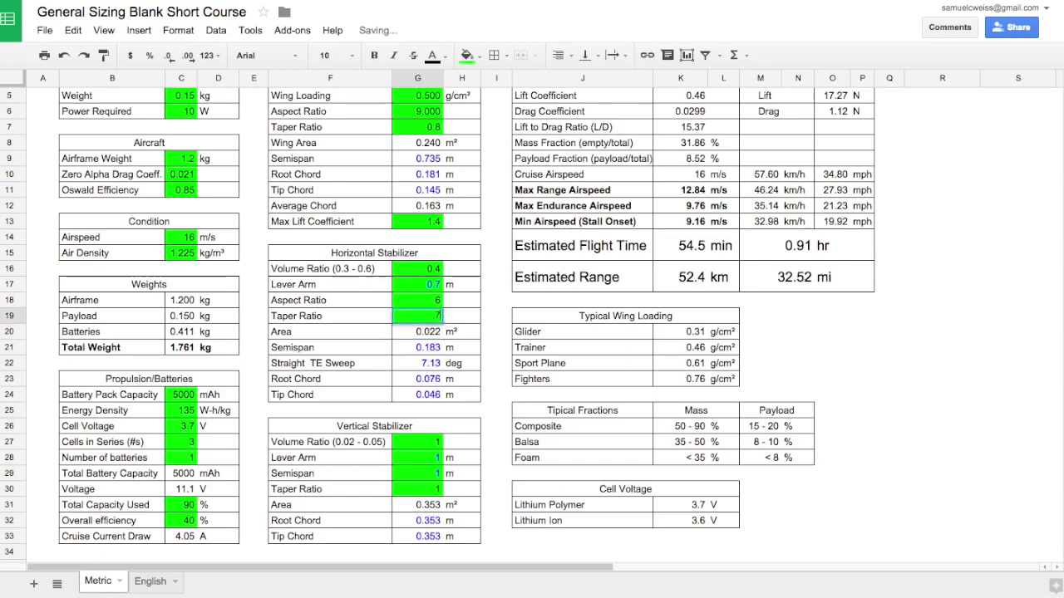
pyautogui.press('Return')
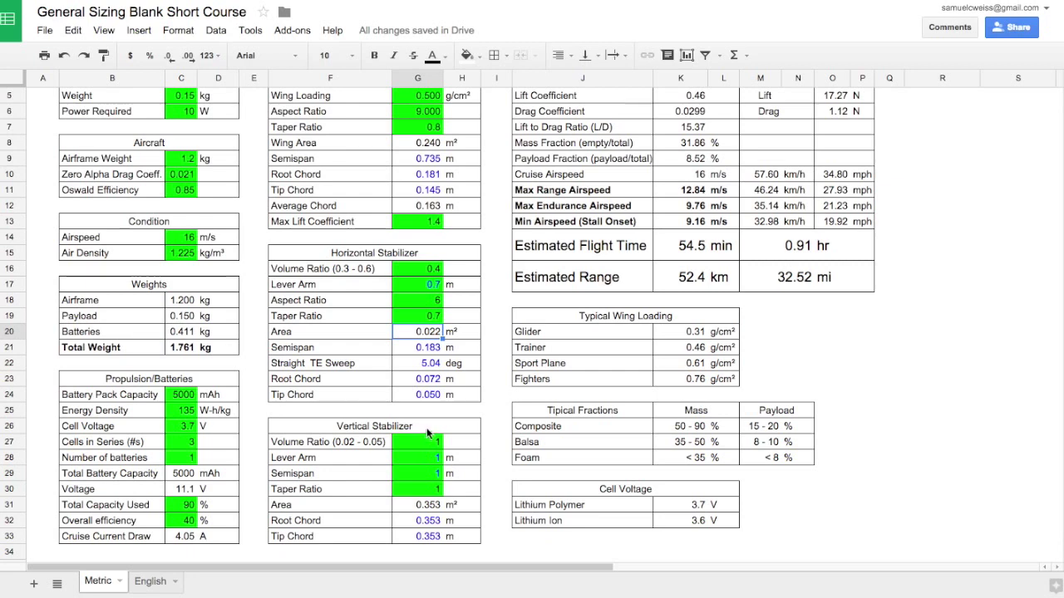
# Set the vertical stabilizer's volume ratio to 0.03 and its lever arm to 0.65 m.
pyautogui.click(419, 449)
pyautogui.press('BackSpace')
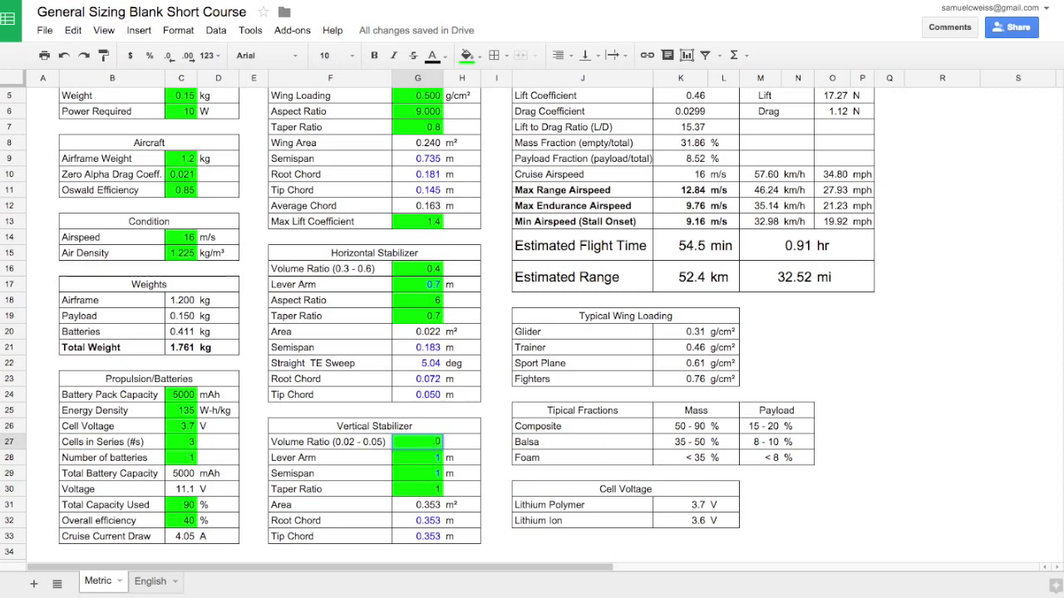
pyautogui.write('0.03')
pyautogui.press('Return')
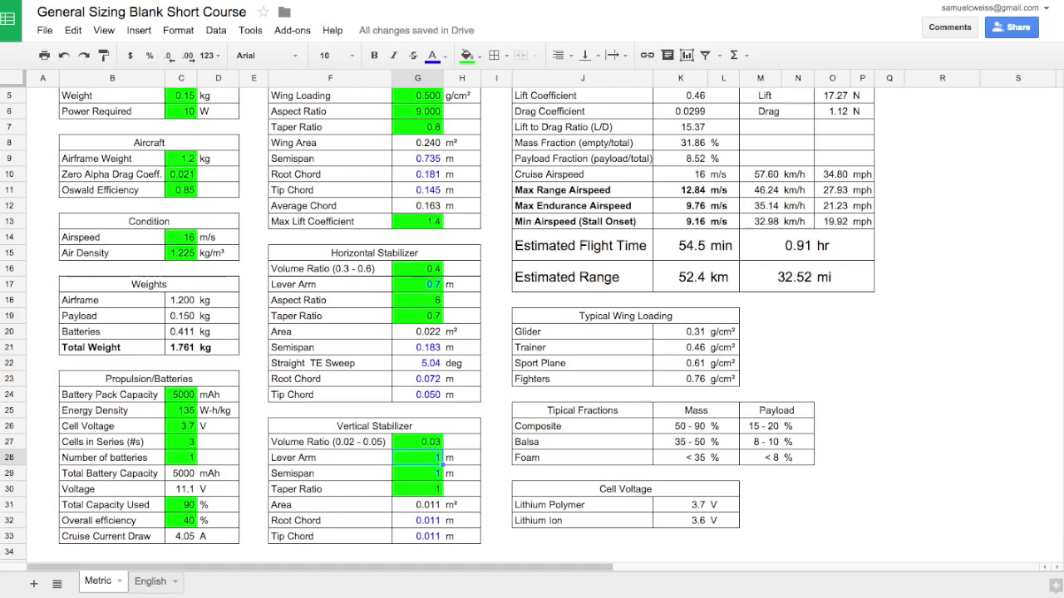
pyautogui.press('BackSpace')
pyautogui.write('75')
pyautogui.press('BackSpace')
pyautogui.press('BackSpace')
pyautogui.write('65')
pyautogui.press('Return')
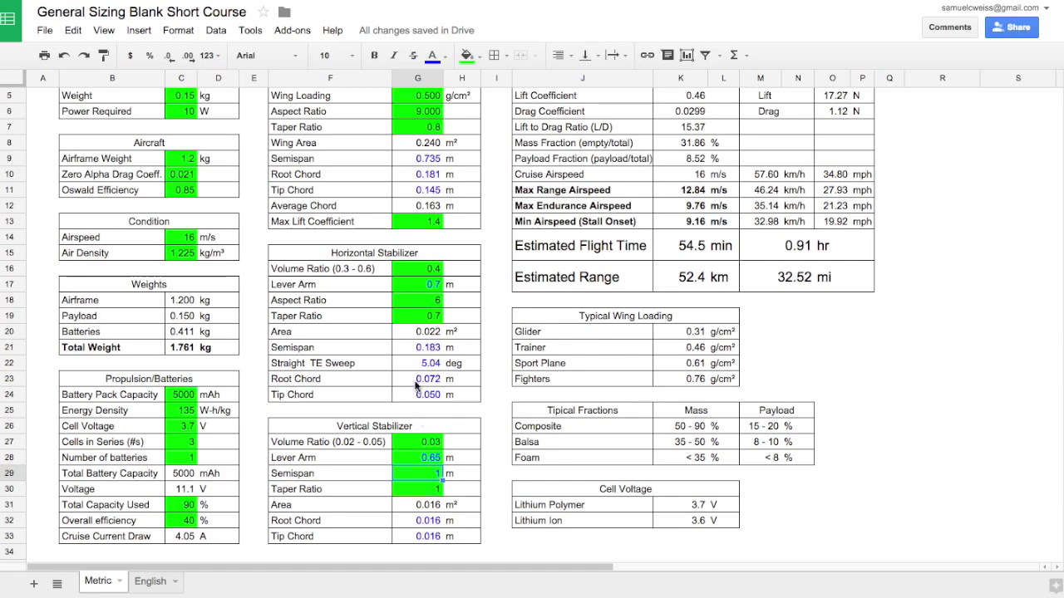
# Set the vertical stabilizer's semispan to 0.17 m and its taper ratio to 0.5.
pyautogui.write('17')
pyautogui.press('Return')
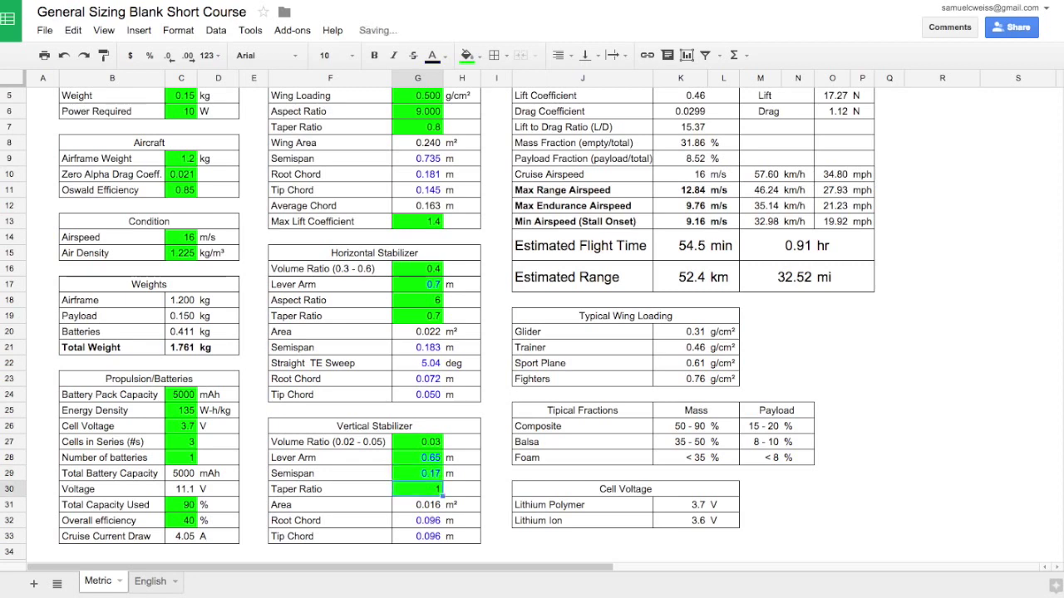
pyautogui.write('.5')
pyautogui.press('Return')
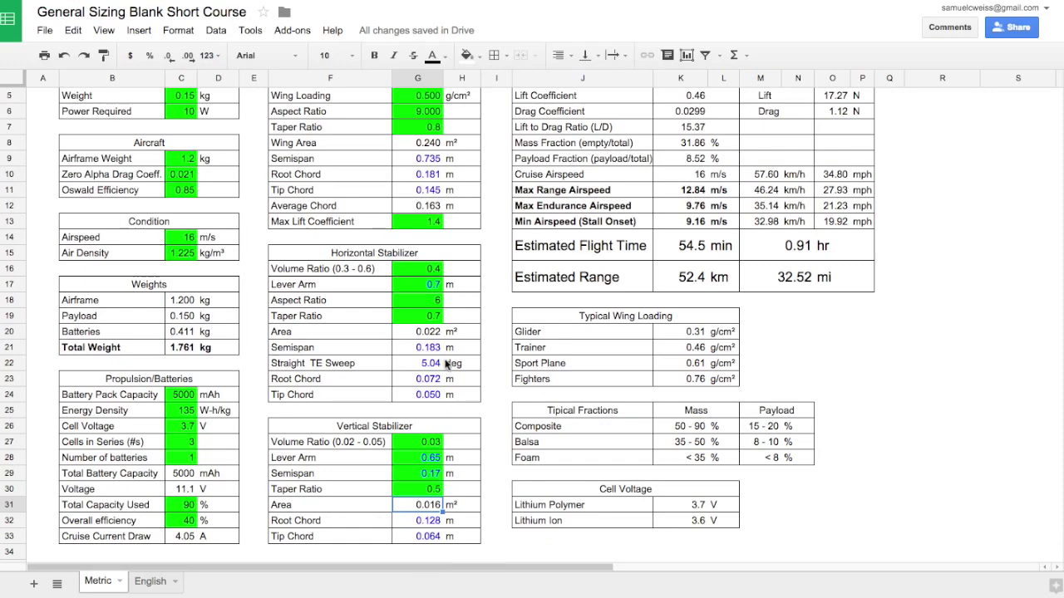
# Review the wing and stabilizer dimensions together with the estimated flight time and range.
pyautogui.scroll(2, 446, 363)
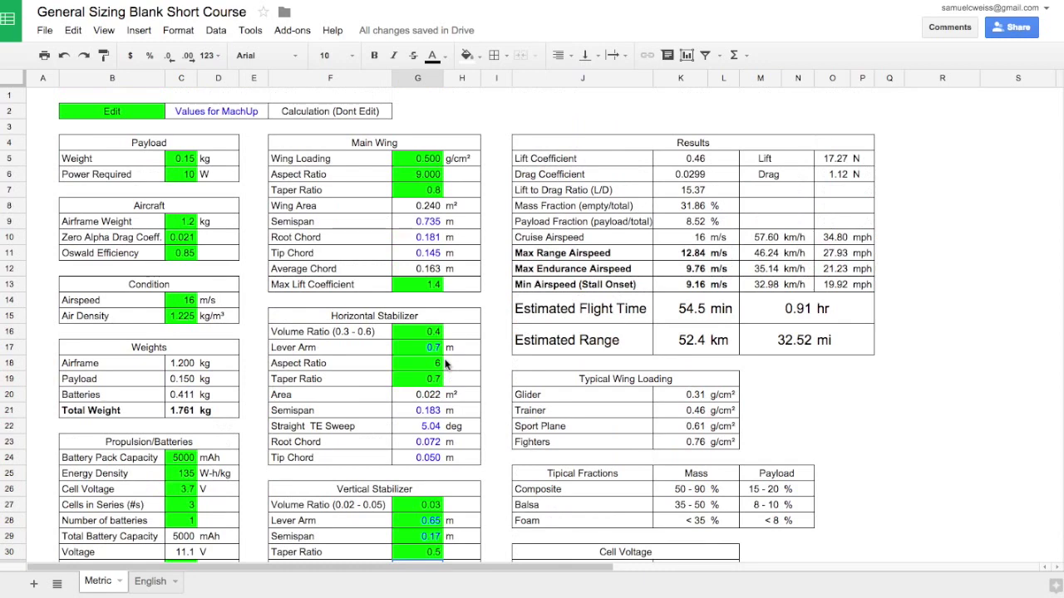
pyautogui.scroll(-1, 446, 363)
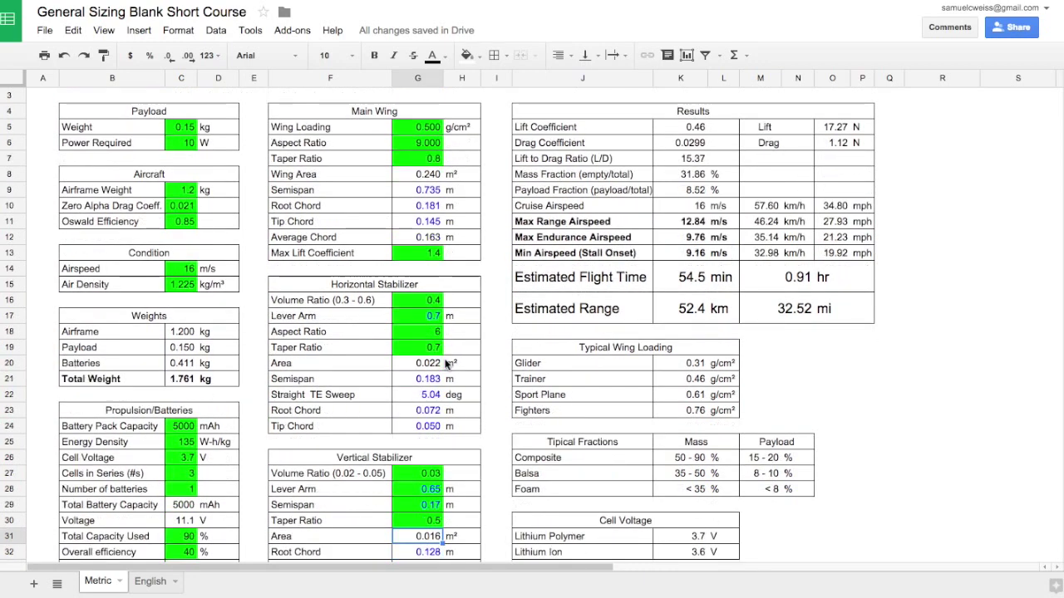
pyautogui.scroll(-1, 446, 363)
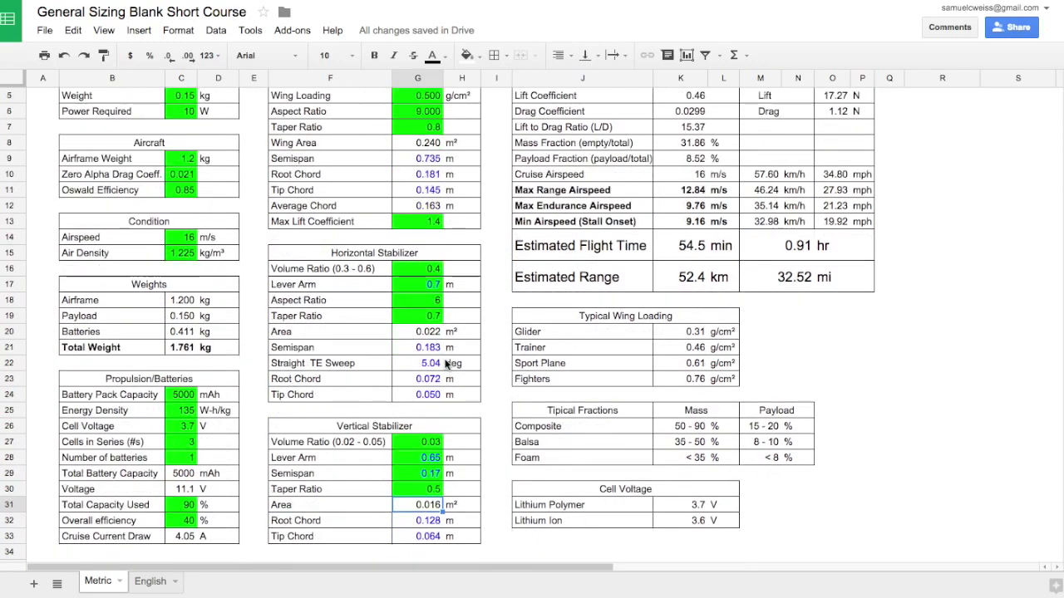
pyautogui.scroll(2, 446, 364)
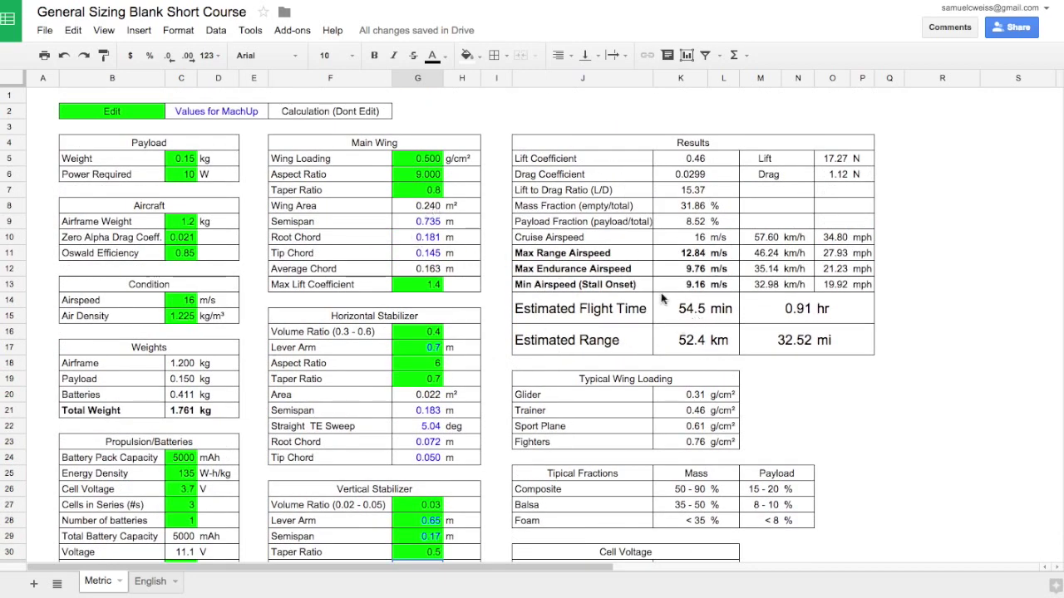
pyautogui.scroll(-3, 568, 342)
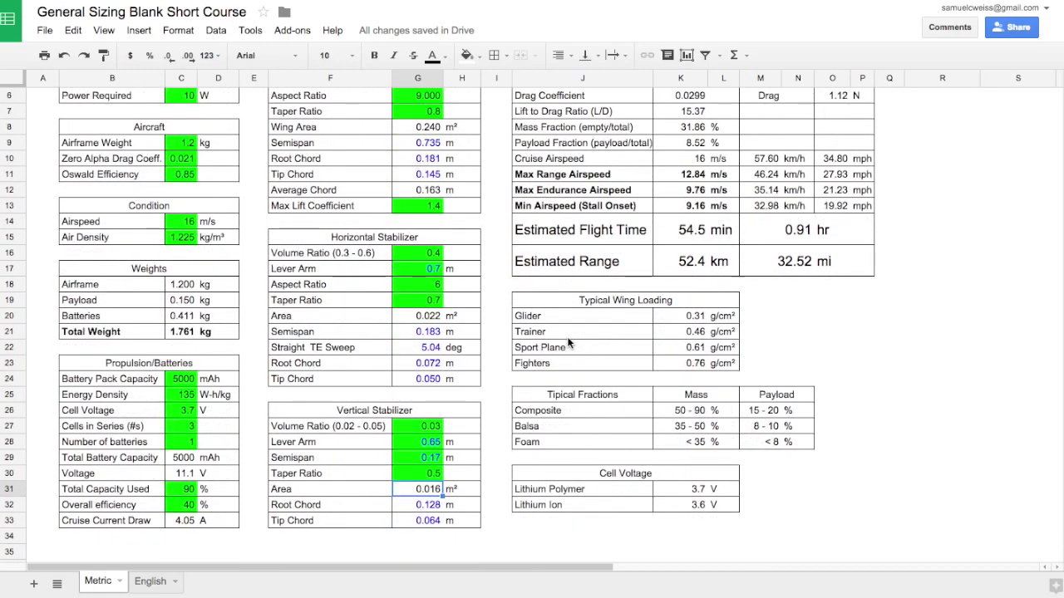
pyautogui.scroll(3, 568, 342)
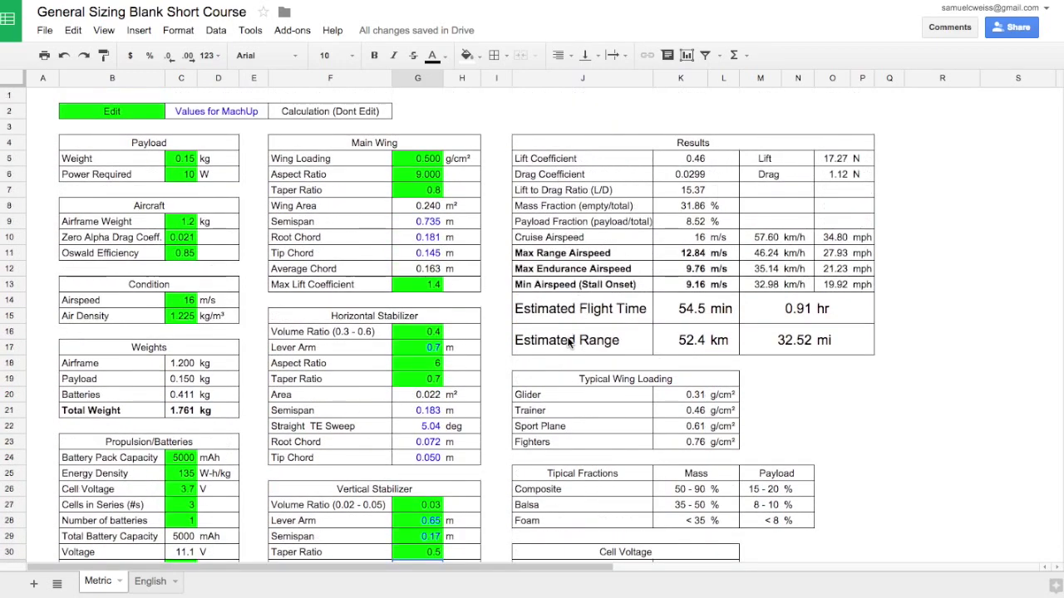